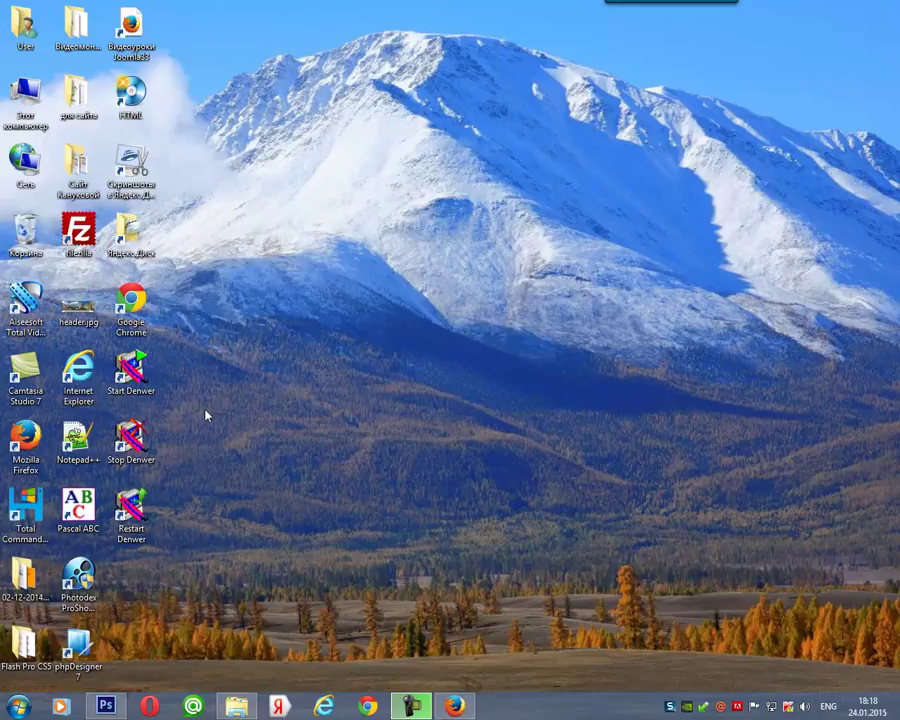
Start the Denwer local server and open the site localhost/osetia/ in Mozilla Firefox
double_click(129, 374)
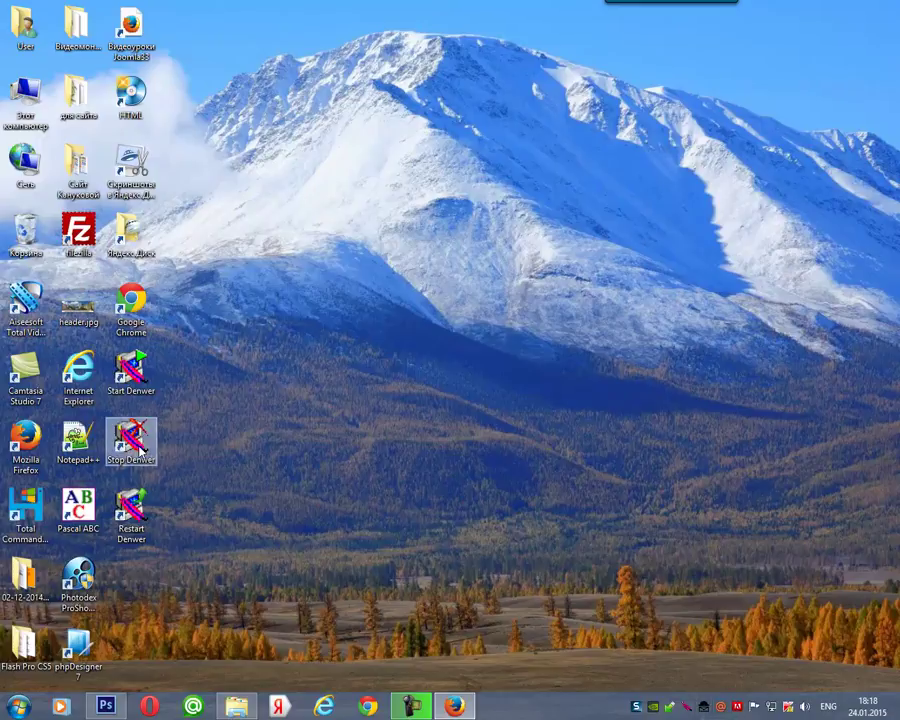
double_click(24, 435)
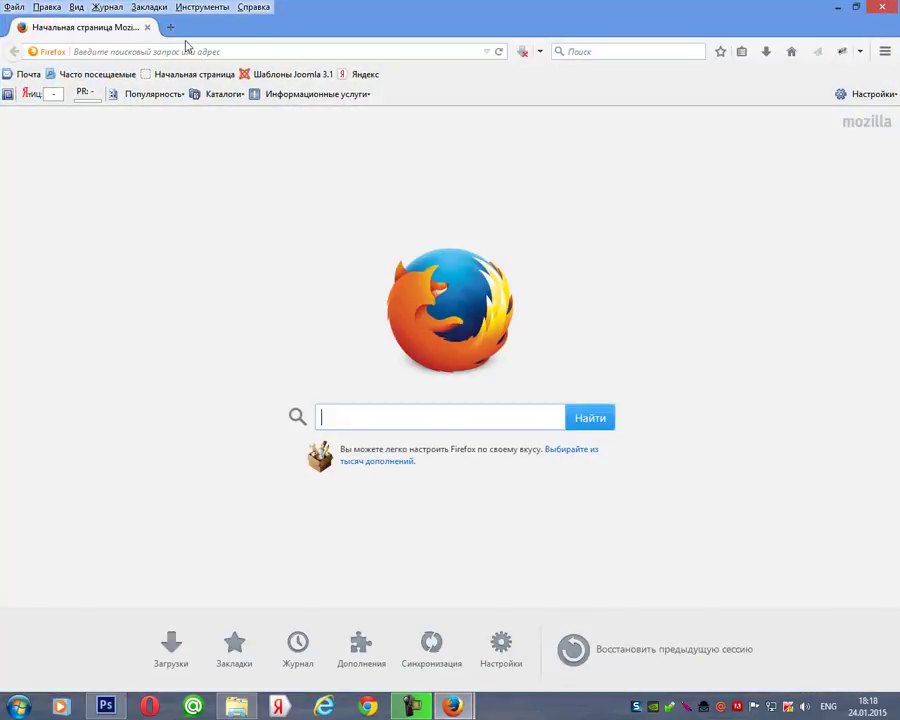
left_click(115, 52)
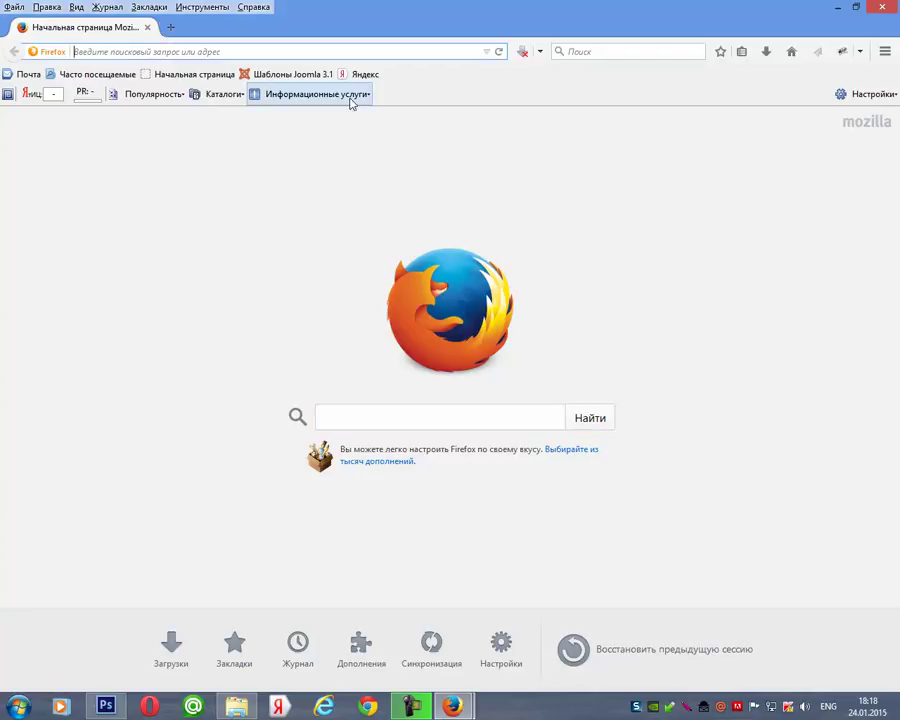
type("localhost/")
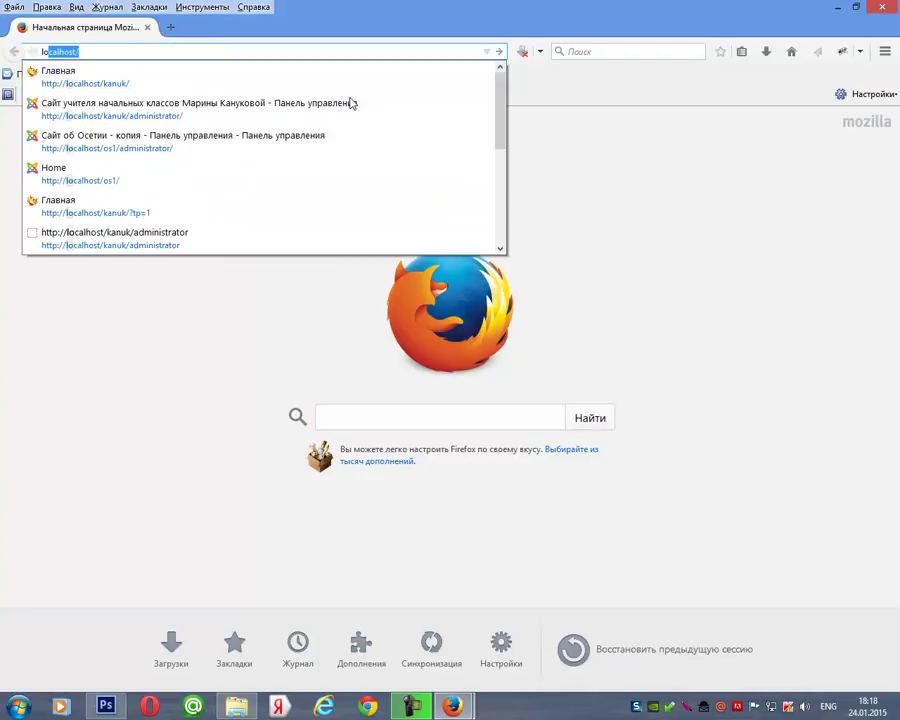
key("Right")
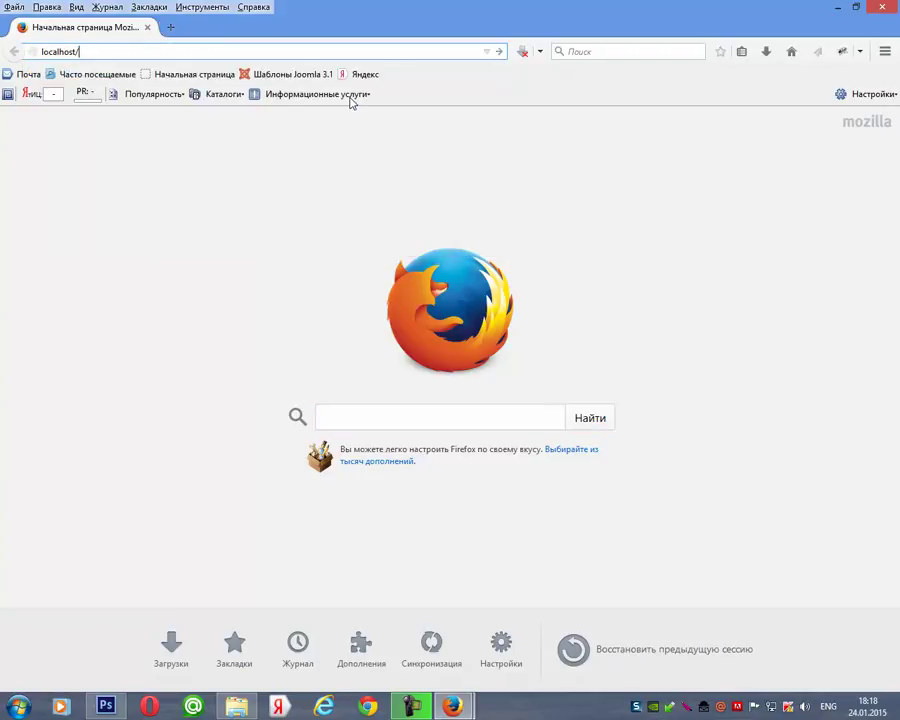
type("ose")
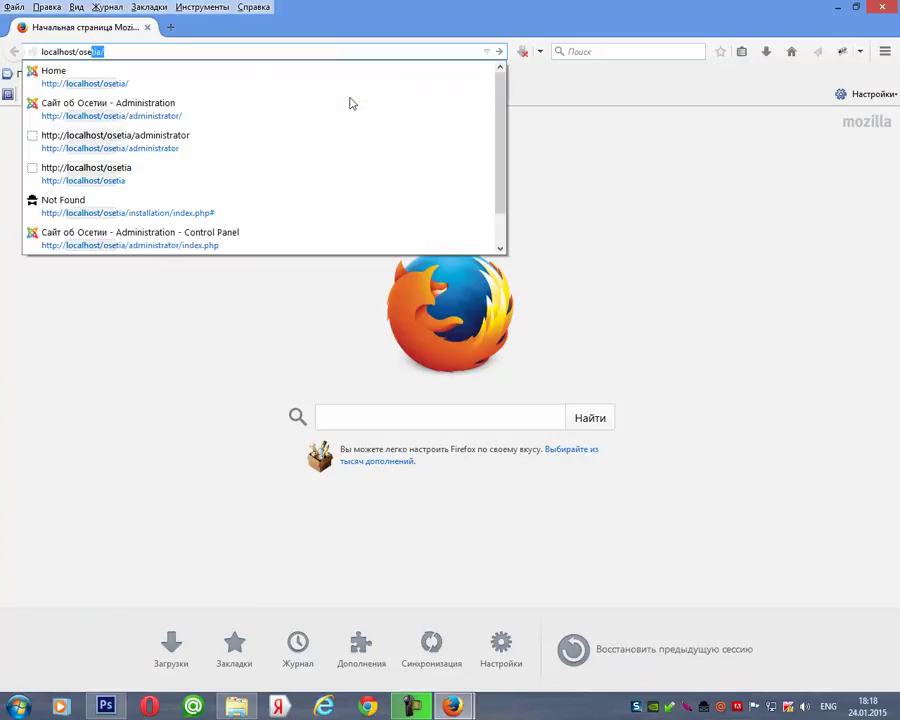
key("Return")
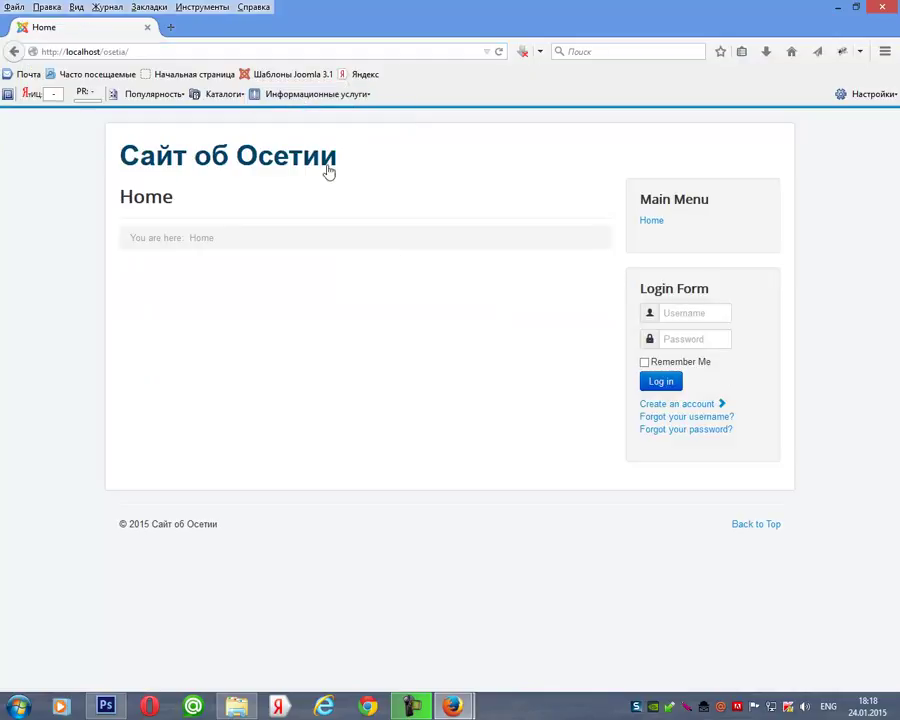
Load the site's administrator page, localhost/osetia/administrator/, in a new browser tab
left_click(171, 27)
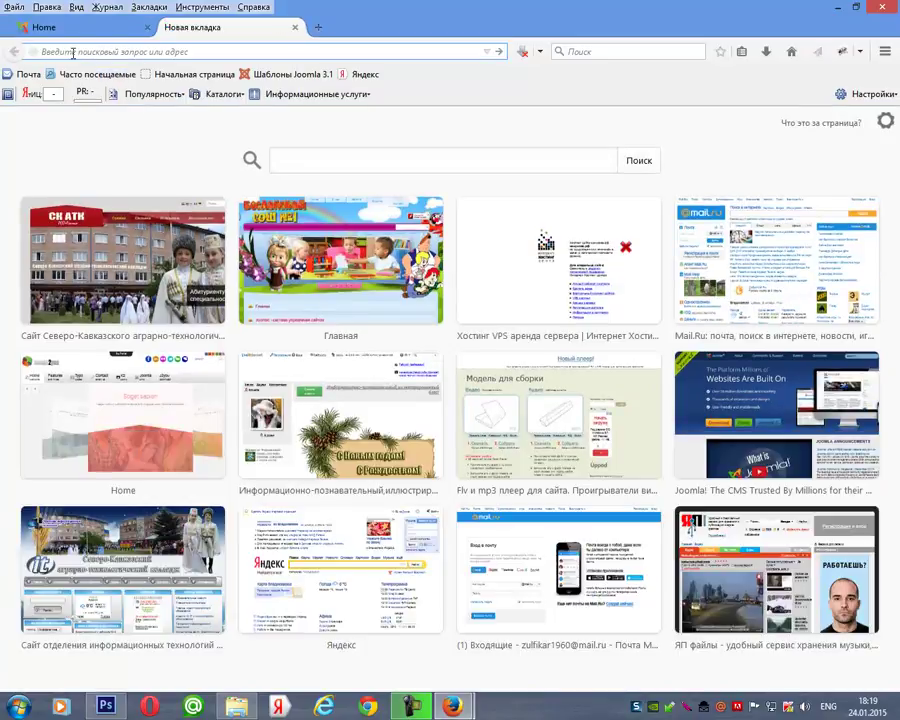
type("localhost/")
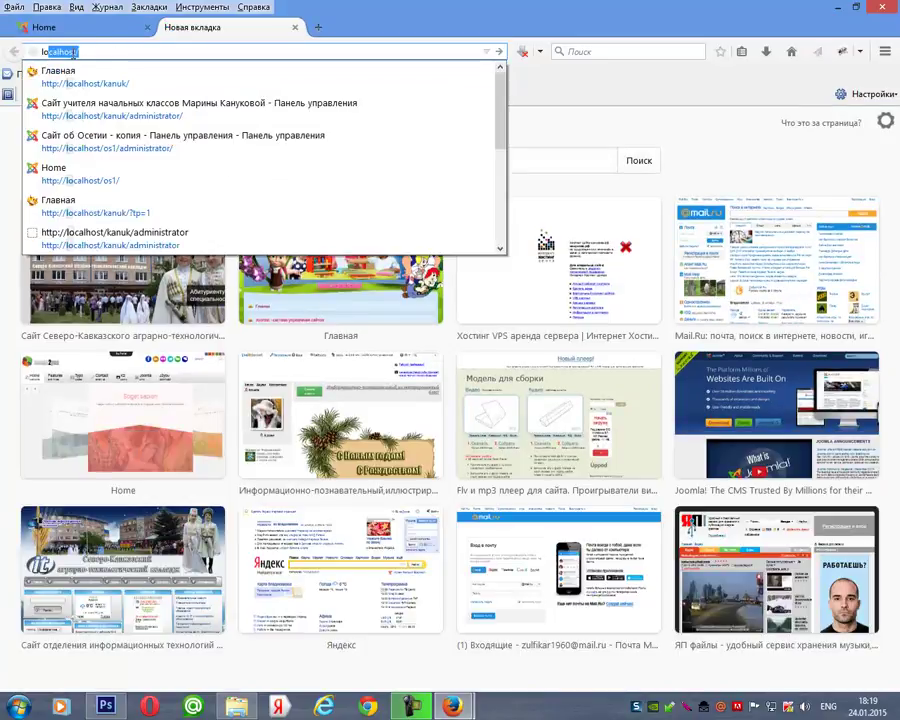
key("Down")
key("Down")
key("Down")
key("Down")
key("Up")
key("Return")
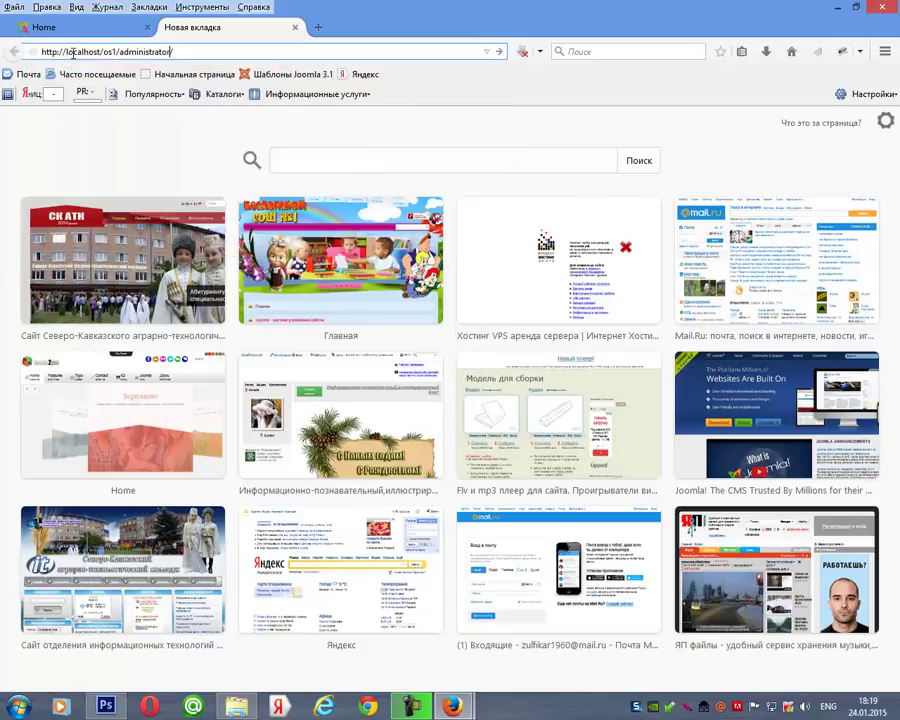
key("BackSpace")
type("etia")
key("Right")
key("Return")
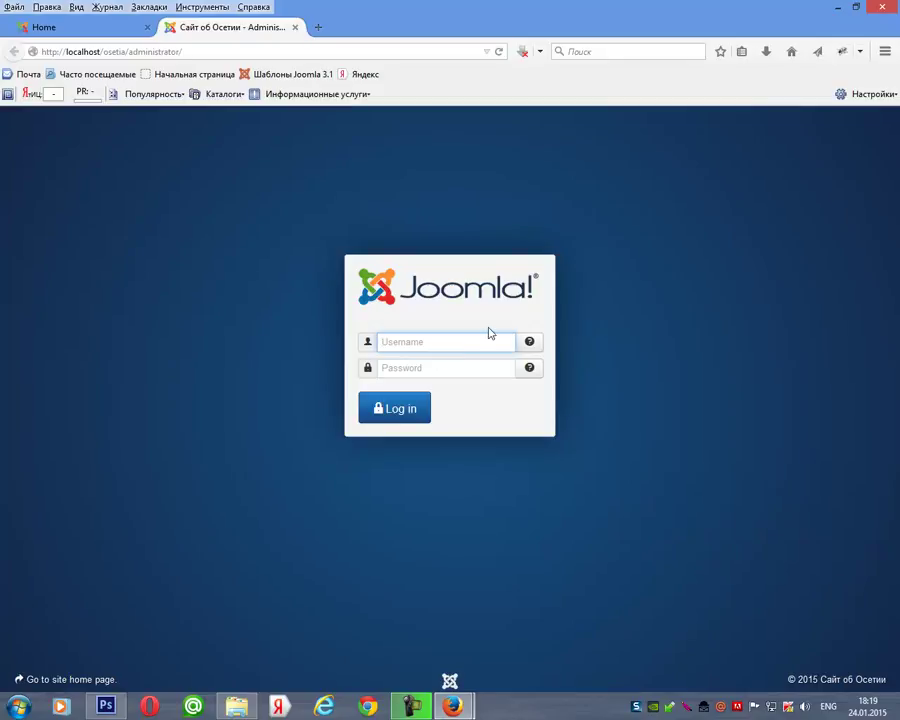
Log in to the Joomla administration with the username admin and the account password
type("ad")
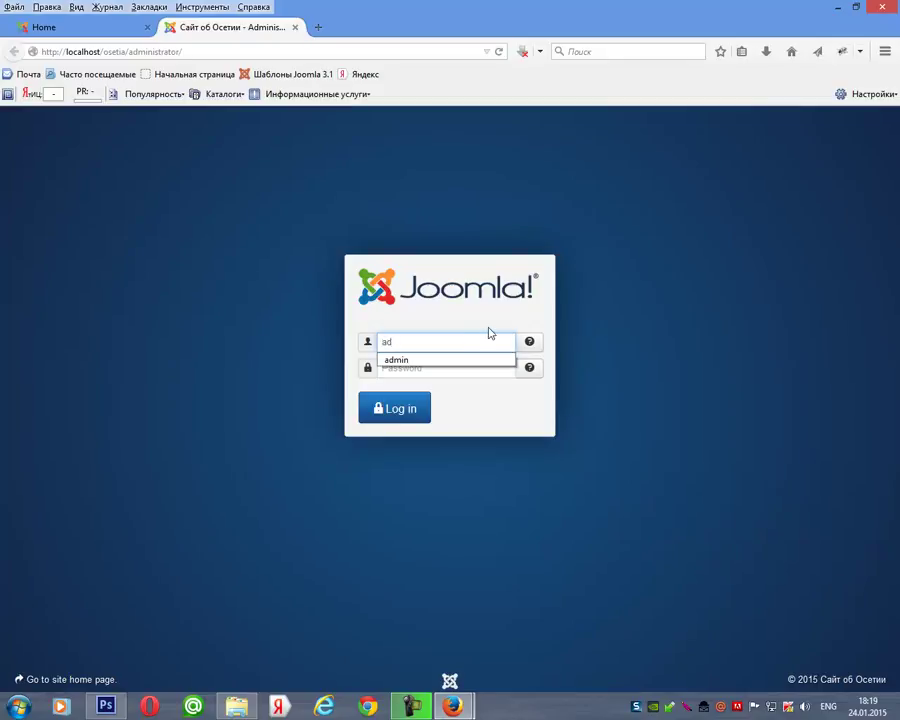
left_click(420, 360)
left_click(418, 367)
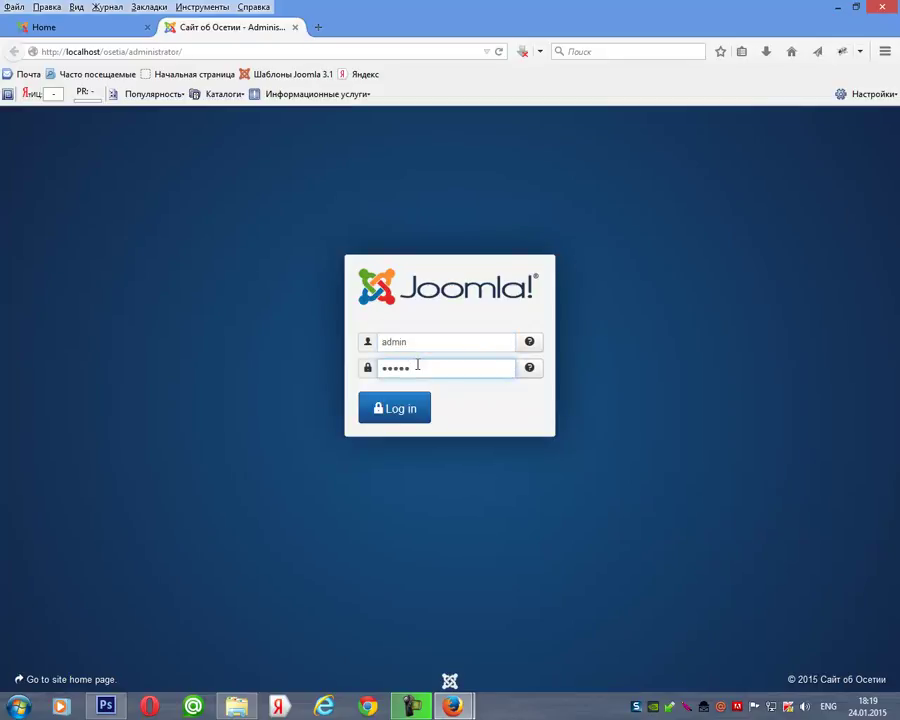
left_click(408, 411)
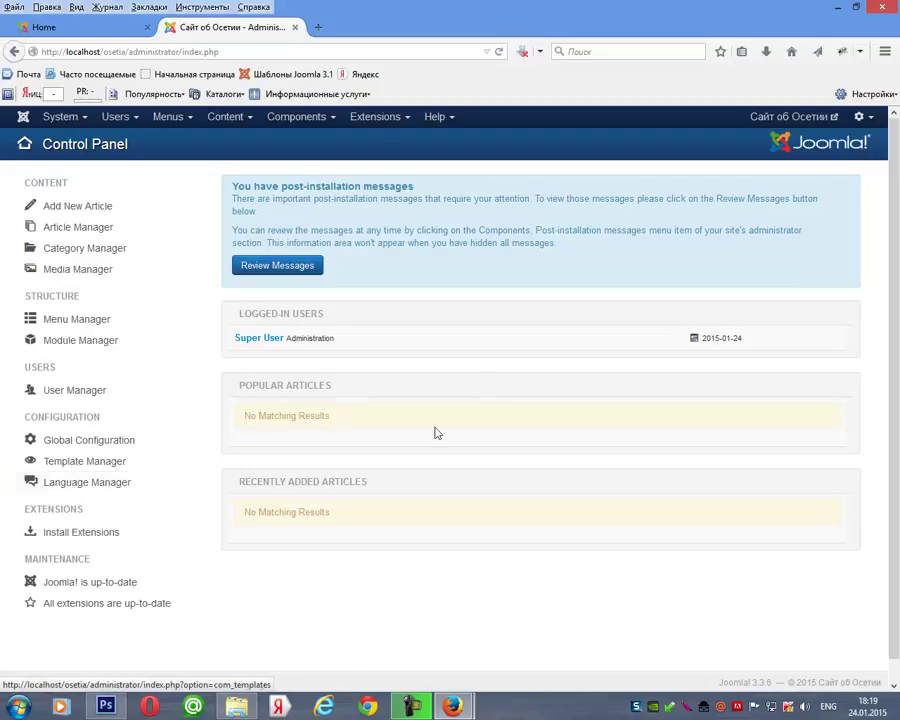
Go to language installation from the Language Manager and run Find languages to retrieve the available translations
left_click(399, 121)
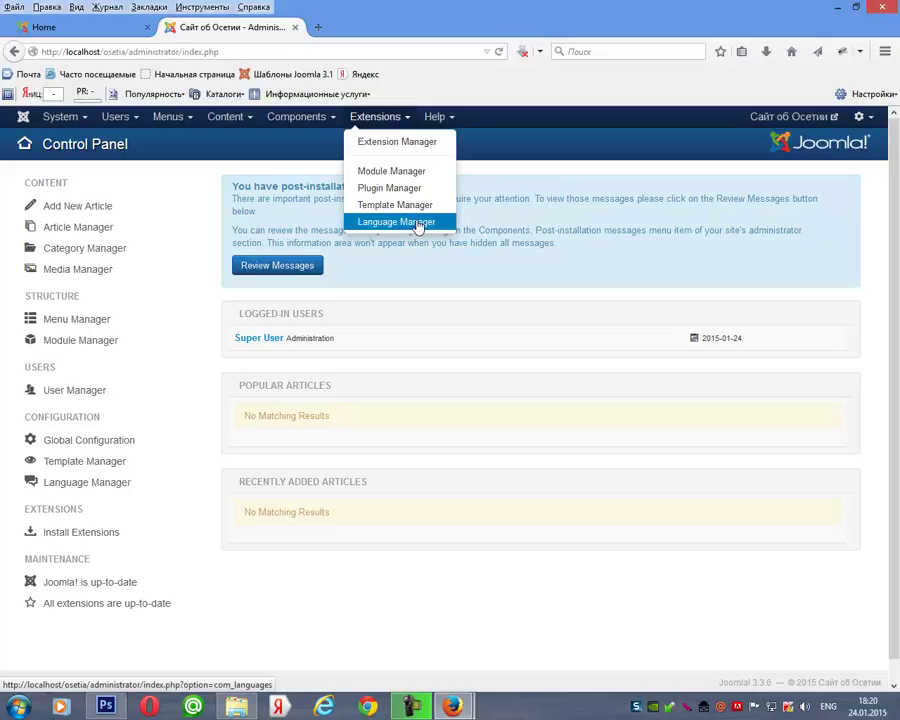
left_click(81, 488)
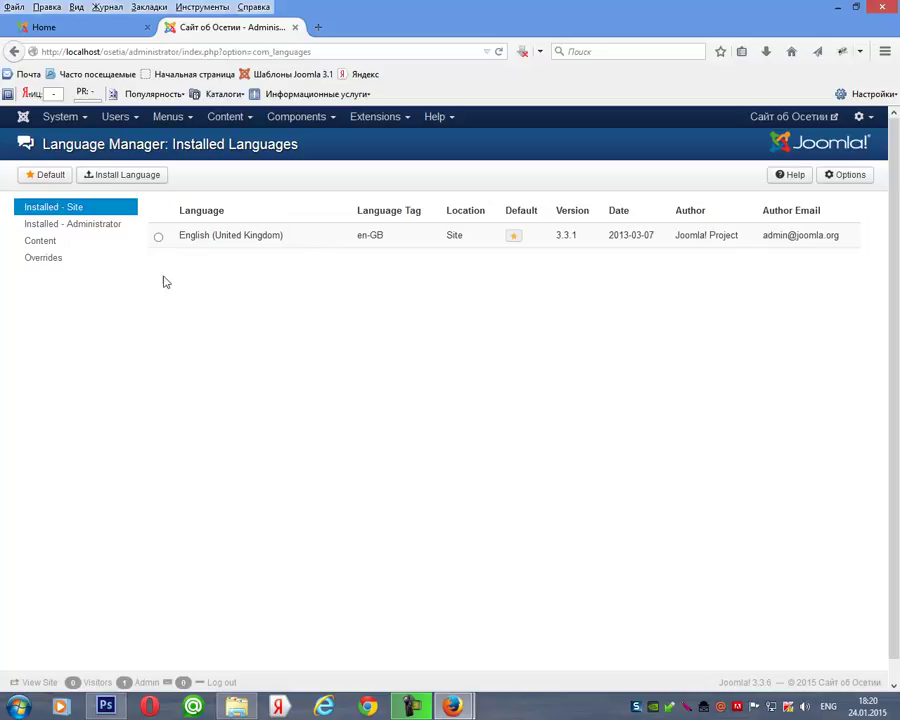
left_click(122, 177)
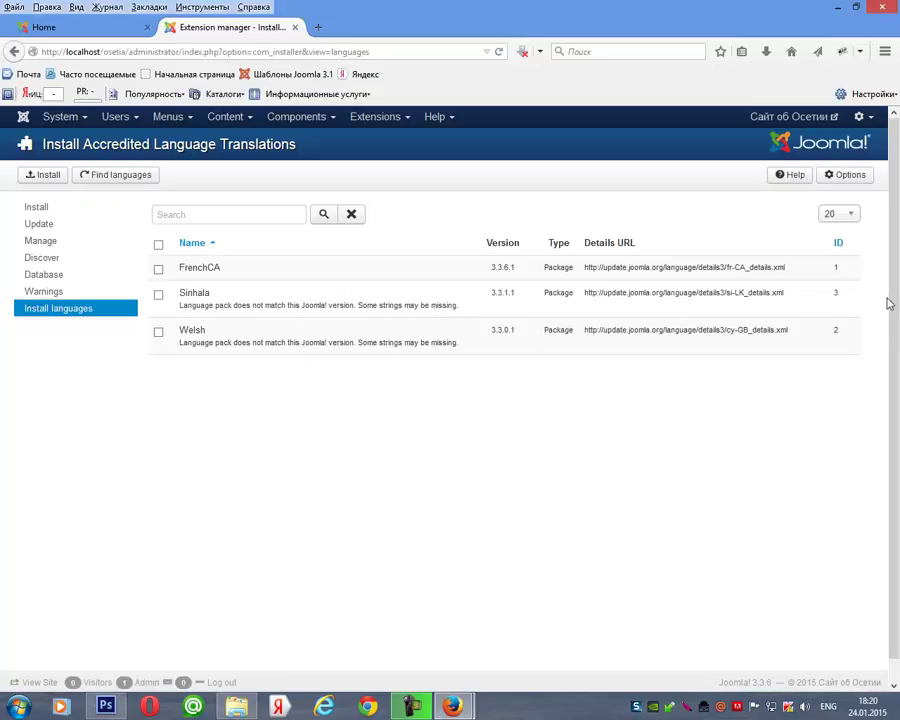
scroll(897, 333, "down", 1)
scroll(890, 300, "up", 1)
left_click(111, 176)
Install the Russian language pack from the third page of the accredited translations list
scroll(897, 237, "down", 3)
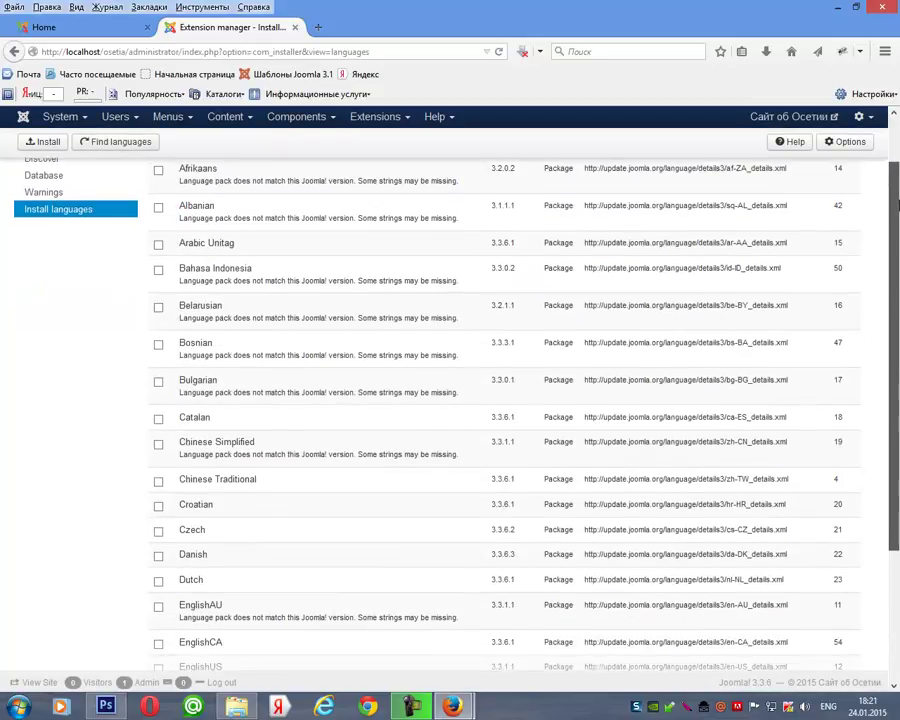
left_click_drag(897, 237, 895, 348)
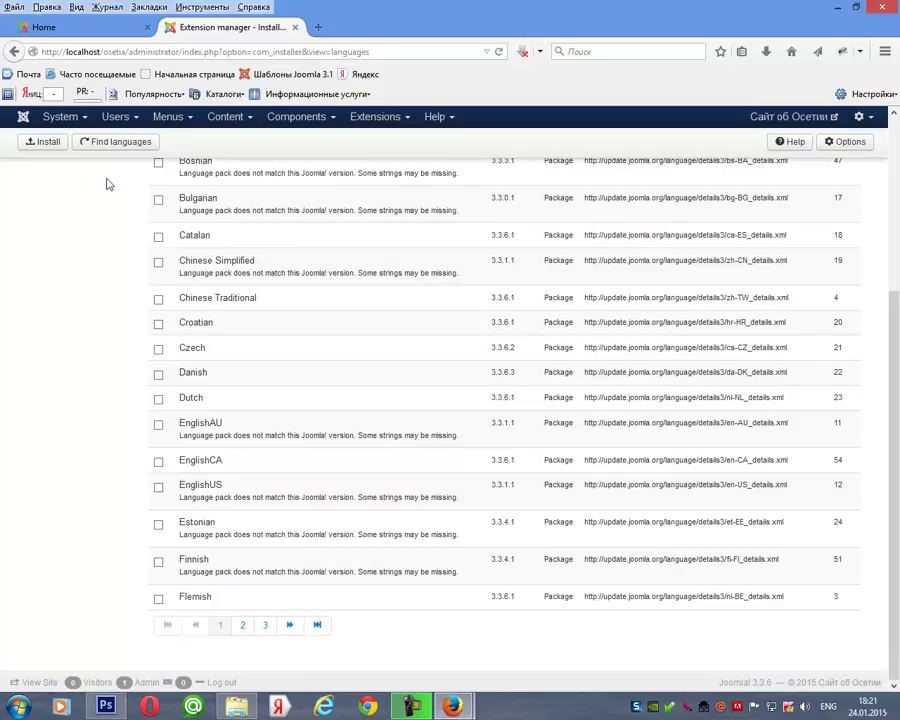
left_click(243, 627)
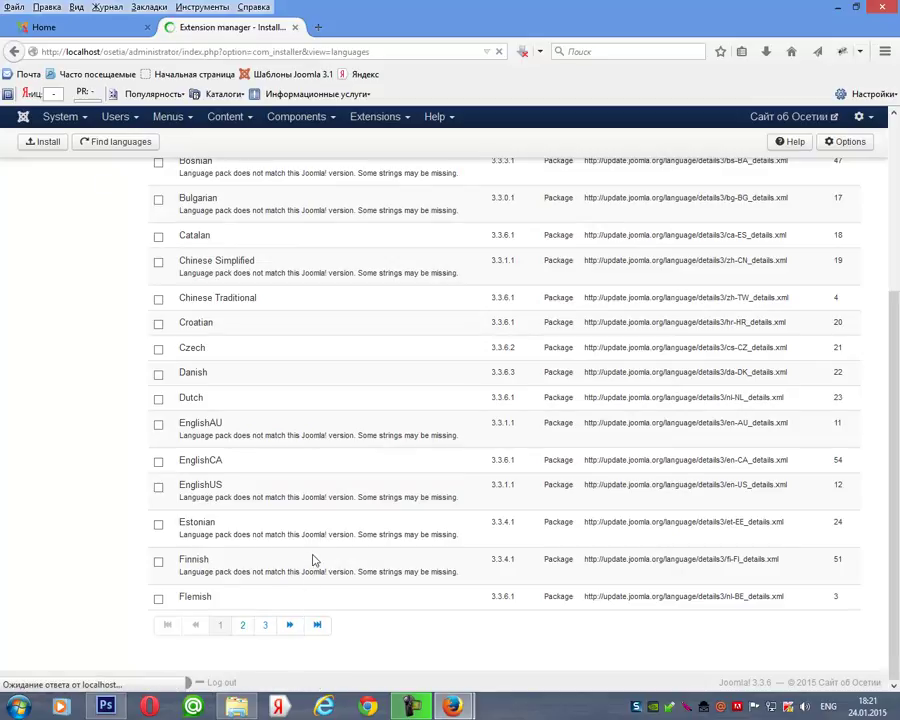
scroll(272, 537, "down", 5)
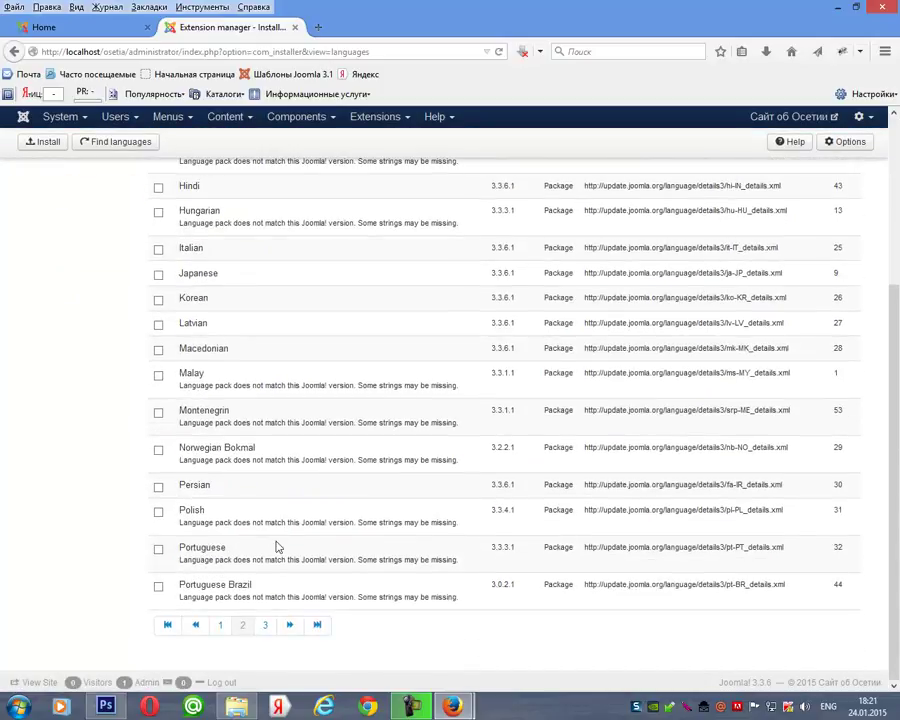
left_click(270, 627)
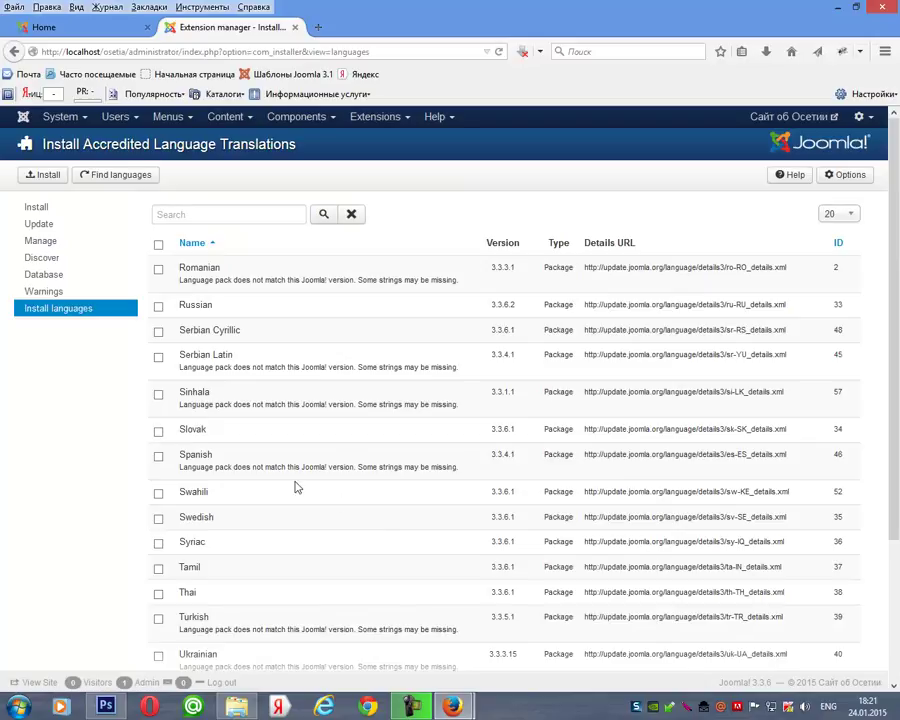
left_click(158, 306)
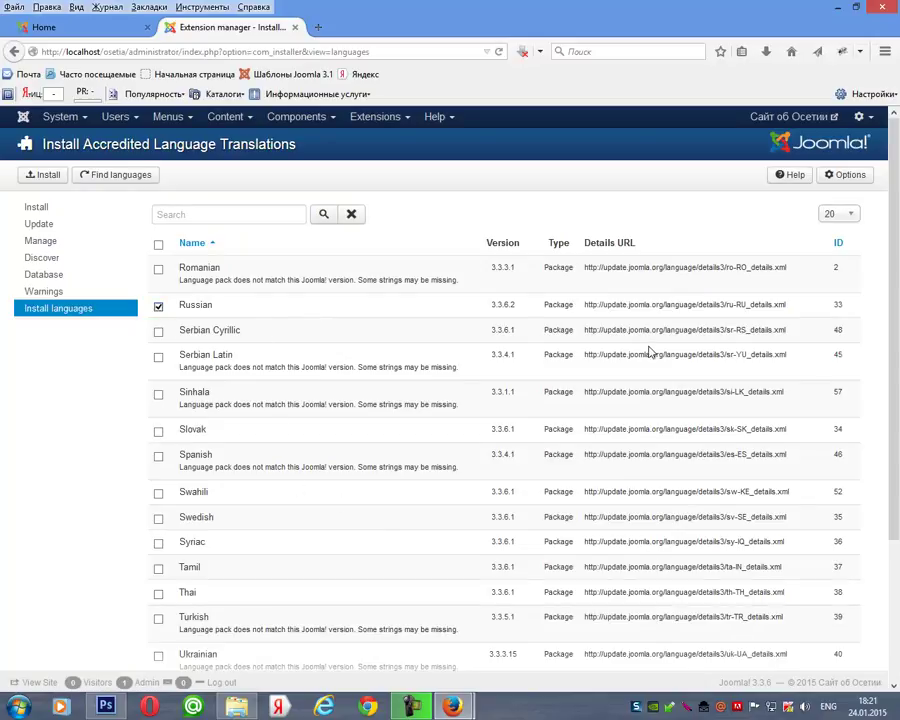
left_click_drag(584, 305, 788, 309)
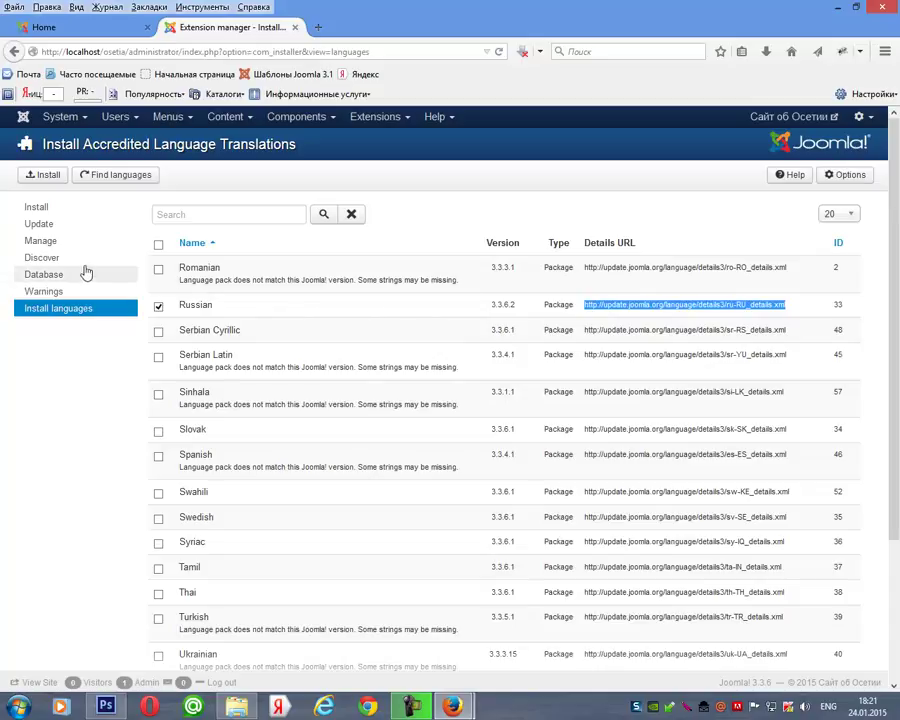
left_click(43, 176)
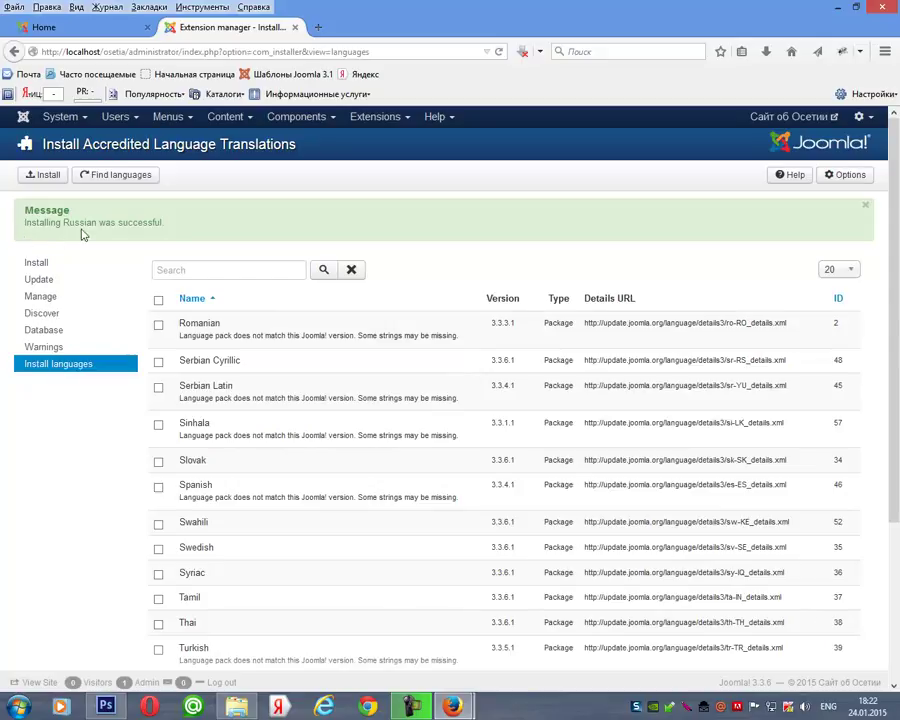
left_click_drag(166, 223, 22, 226)
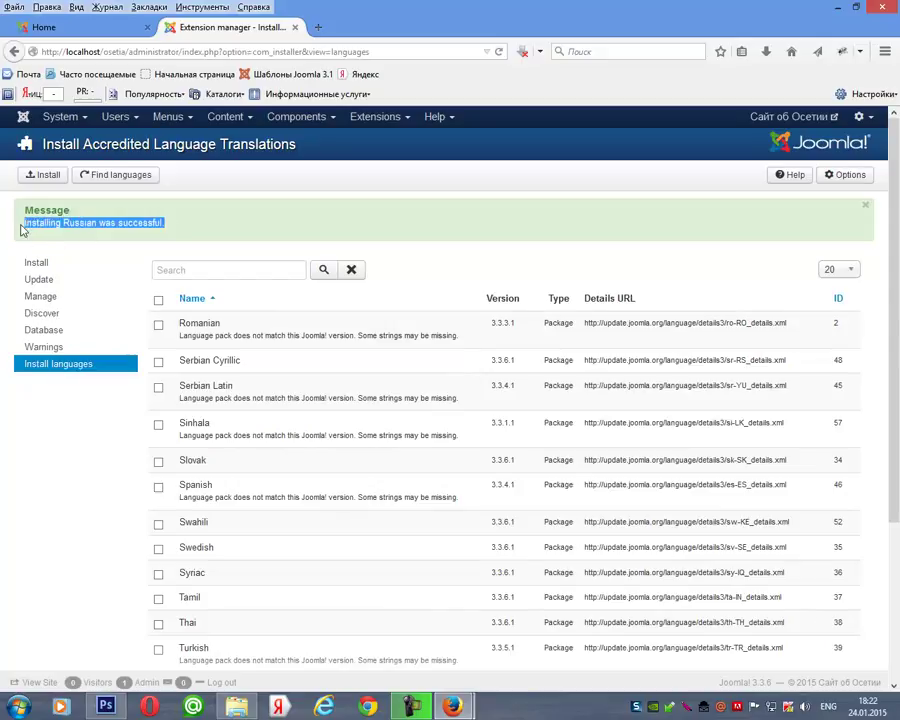
left_click(261, 211)
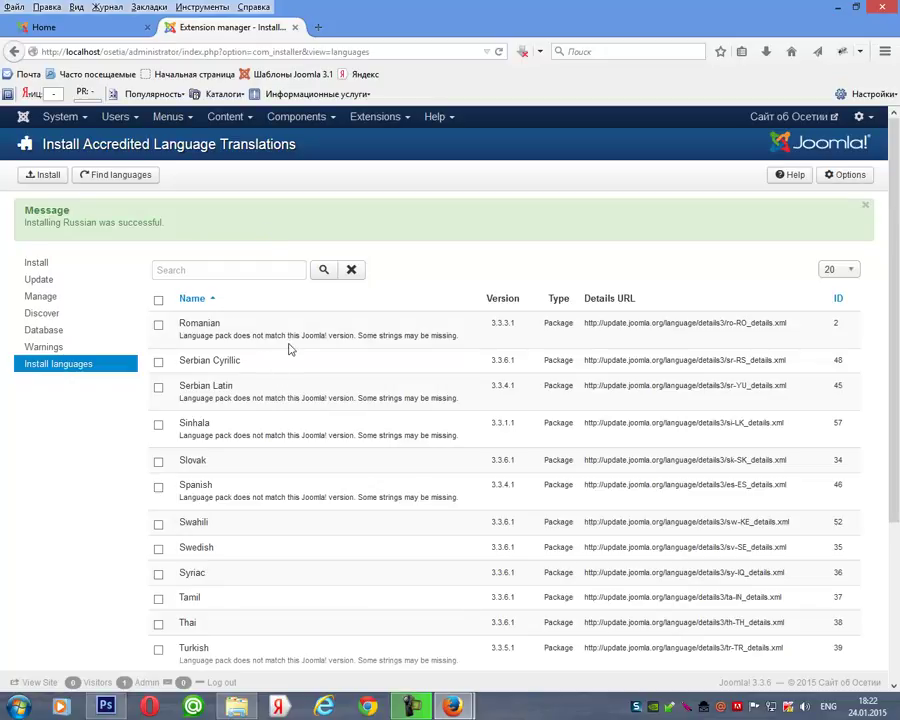
Return to the Language Manager and make Russian the default language of the site
left_click(384, 122)
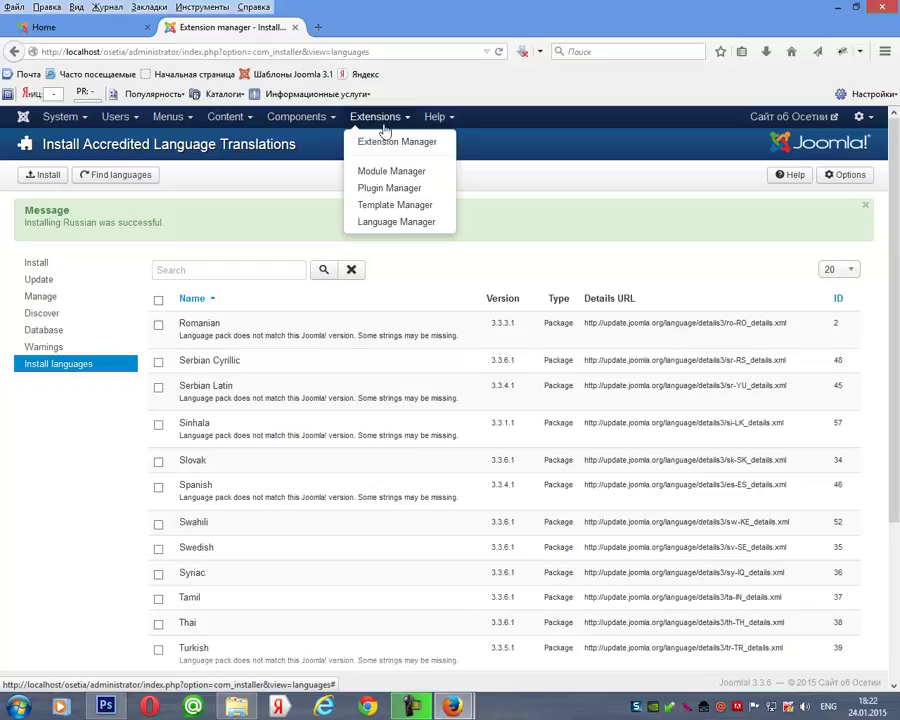
left_click(427, 223)
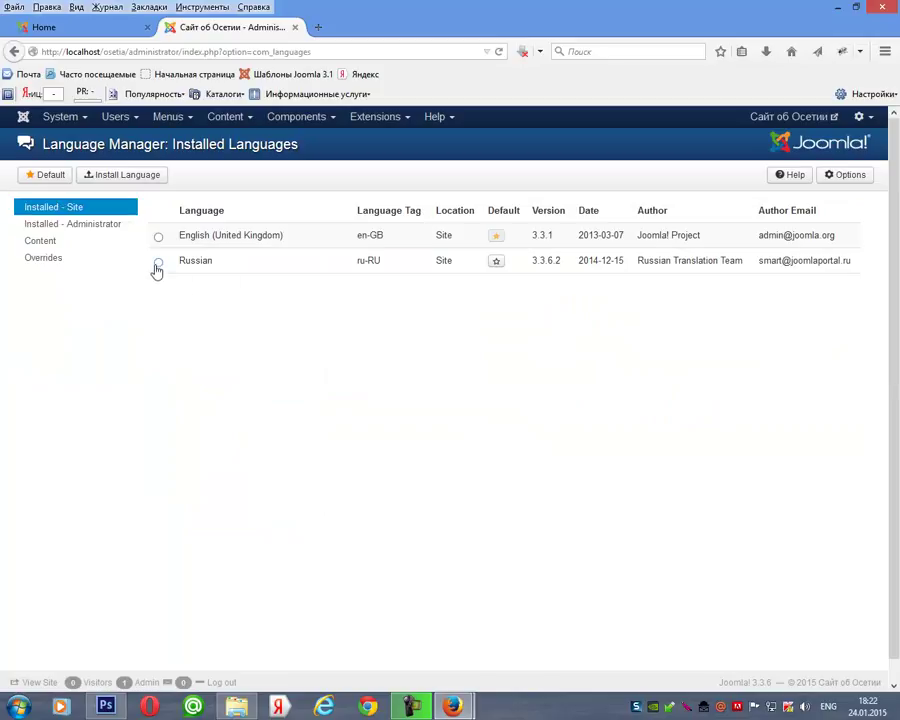
left_click(158, 263)
left_click(46, 176)
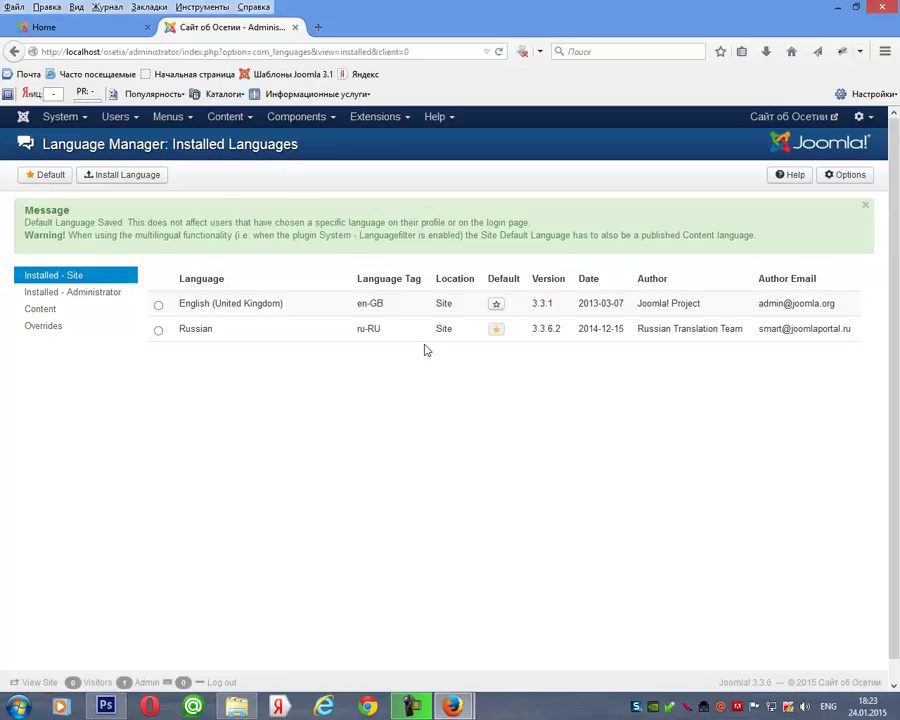
double_click(452, 330)
left_click(455, 343)
left_click_drag(455, 334, 428, 333)
left_click(455, 362)
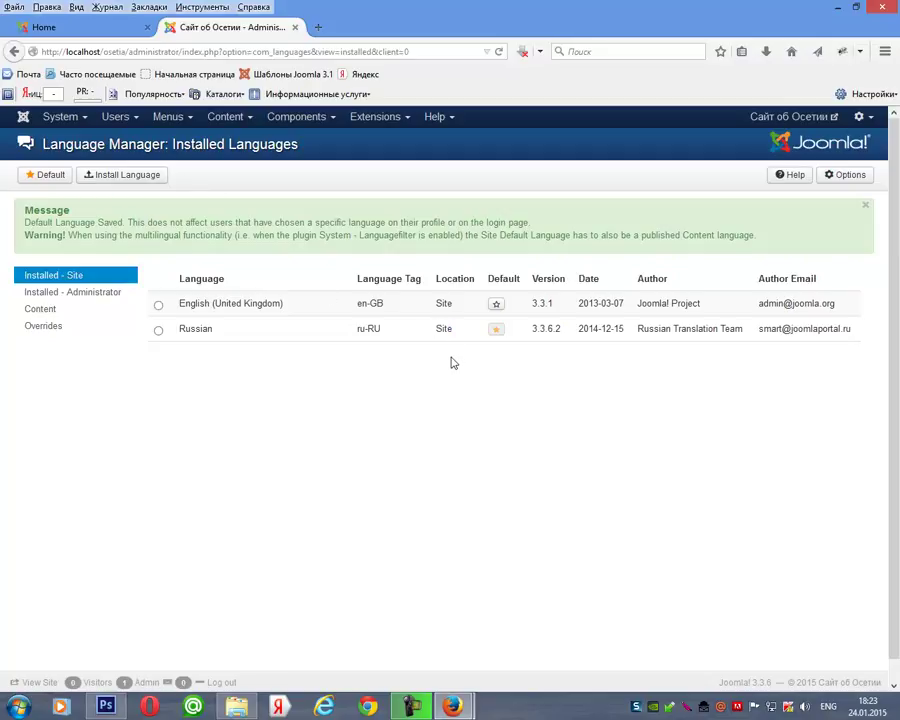
Preview the site from the administration, compare its interface language with the previously loaded home page, and close that outdated tab
left_click(836, 118)
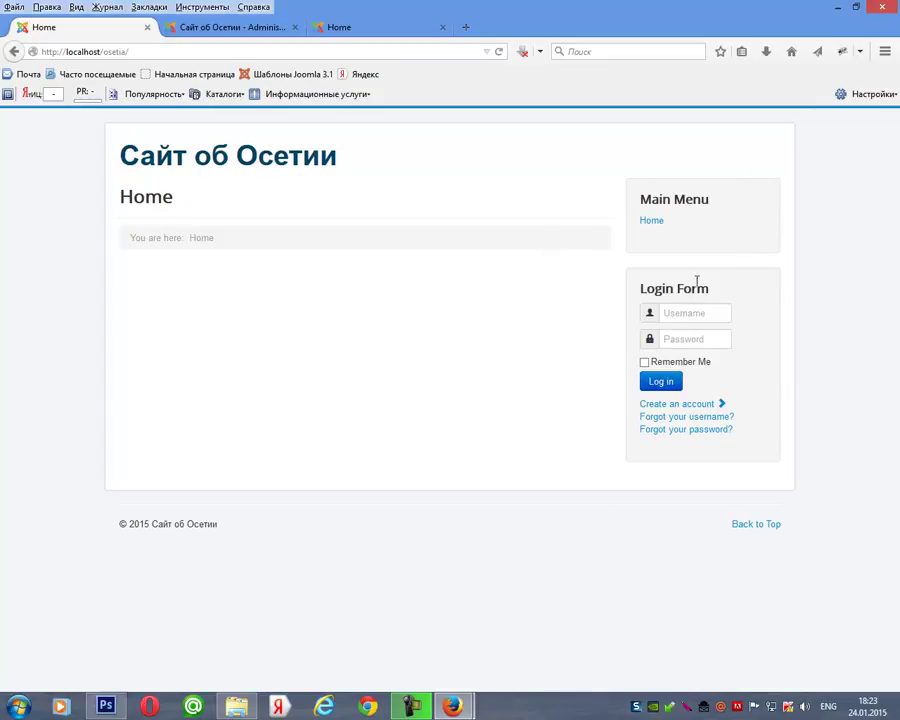
left_click(332, 27)
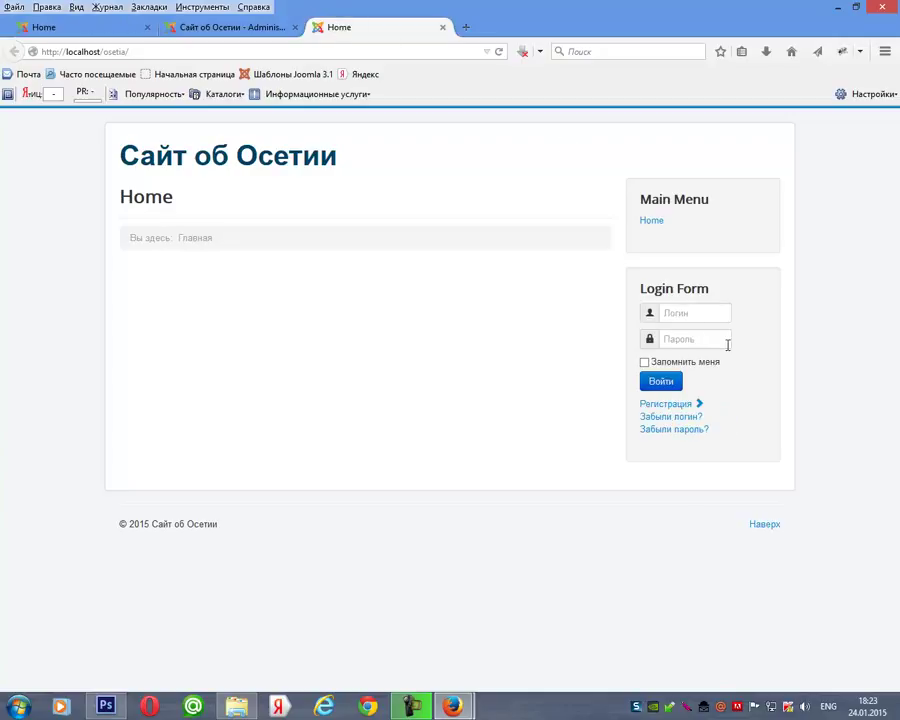
left_click(90, 33)
left_click(147, 27)
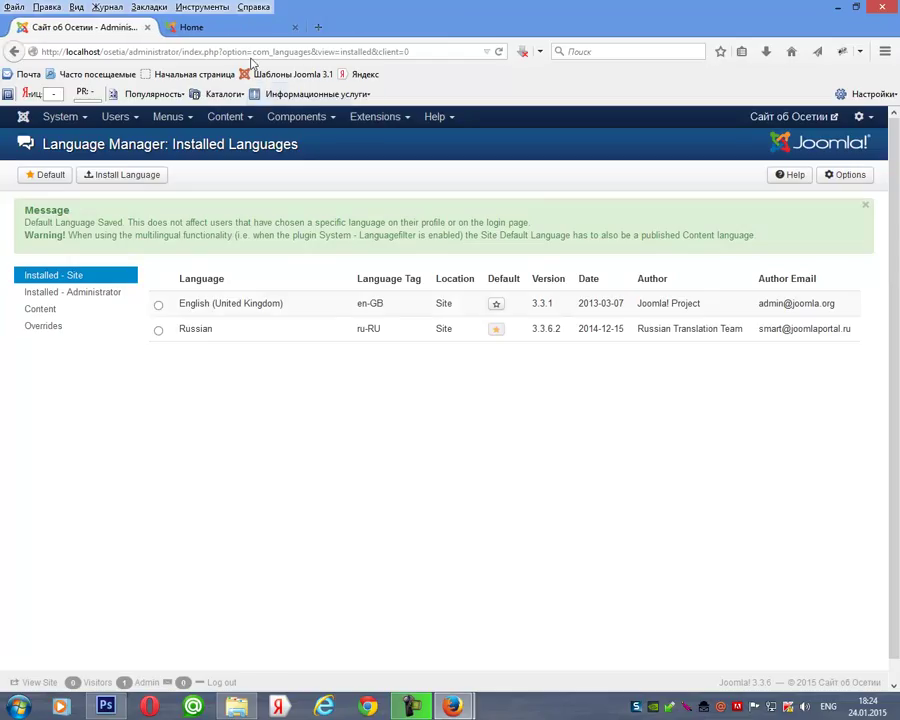
left_click(218, 31)
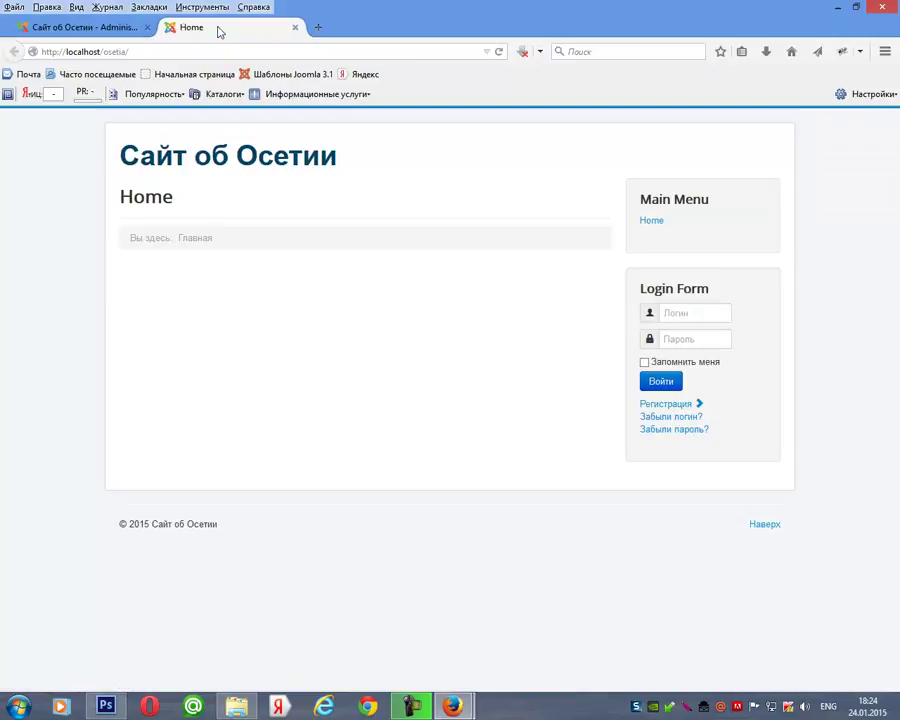
Make Russian the default language for the administrator area in the Language Manager and close the browser
left_click(56, 27)
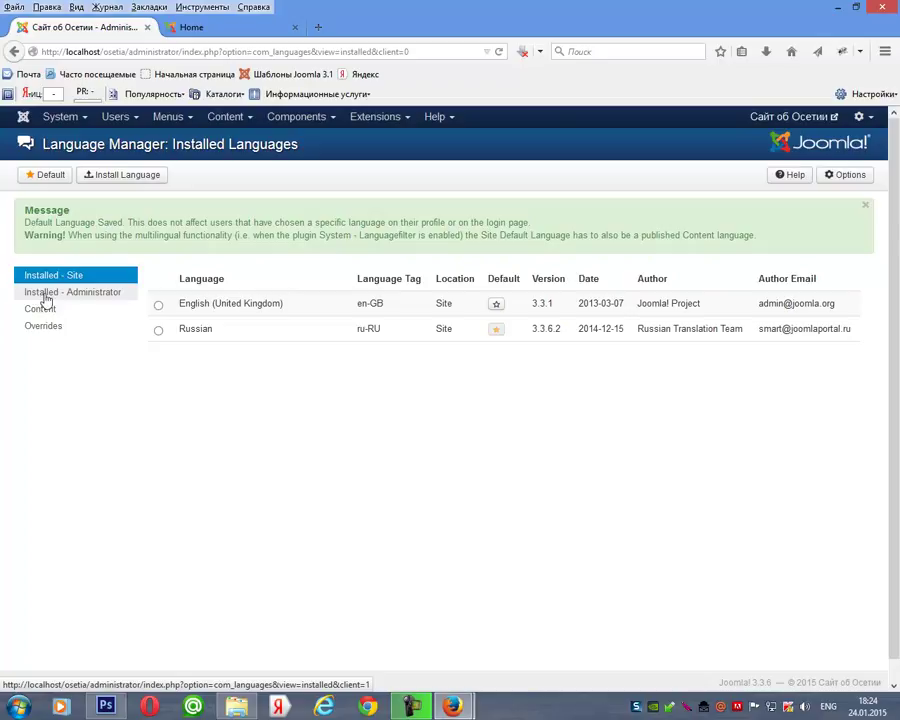
left_click(104, 300)
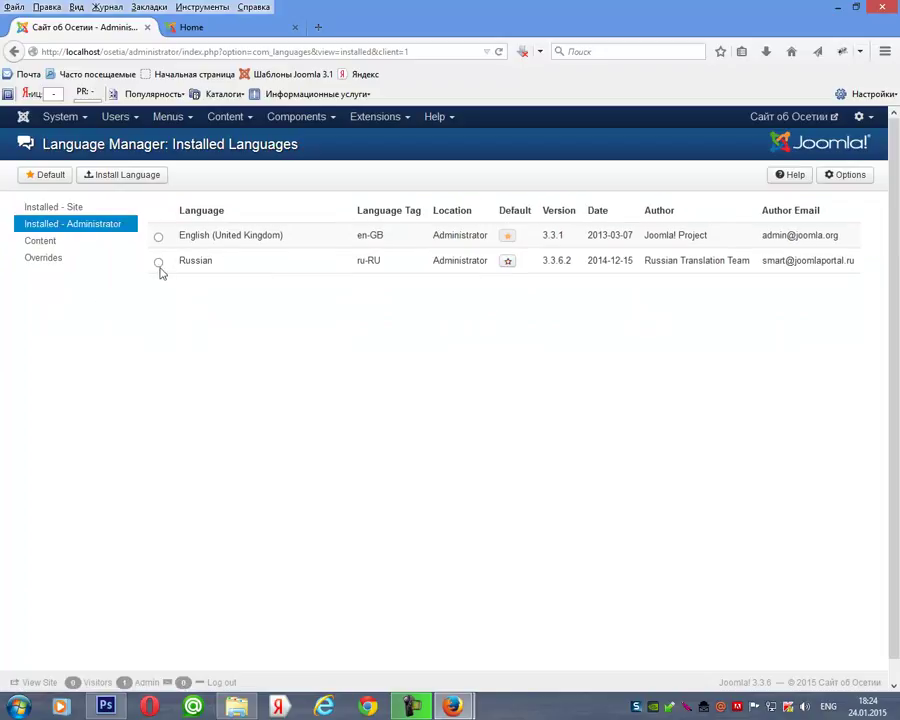
left_click(159, 264)
left_click(508, 262)
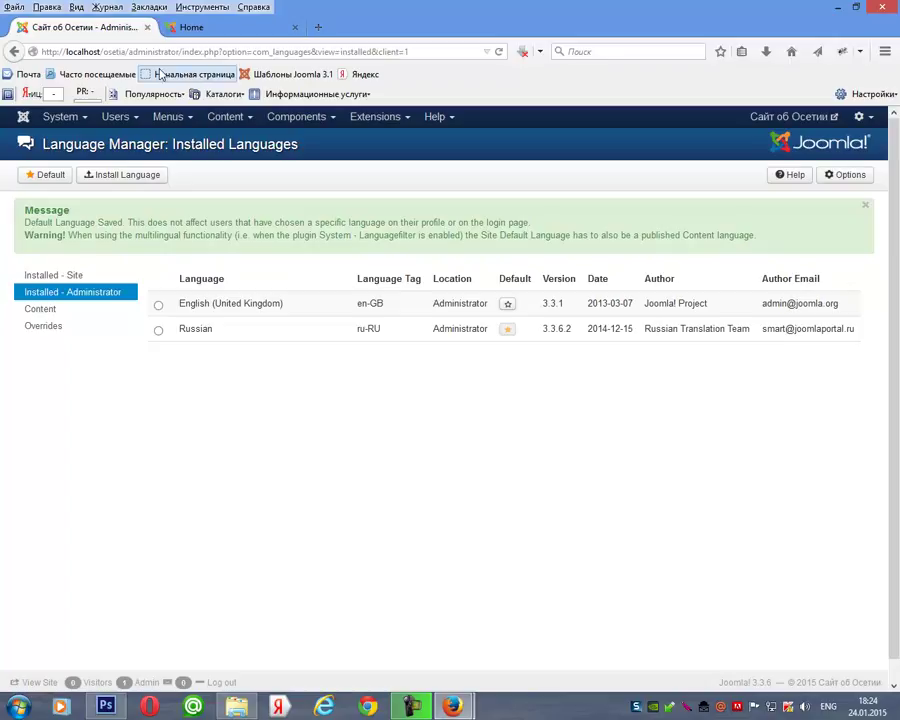
left_click(501, 55)
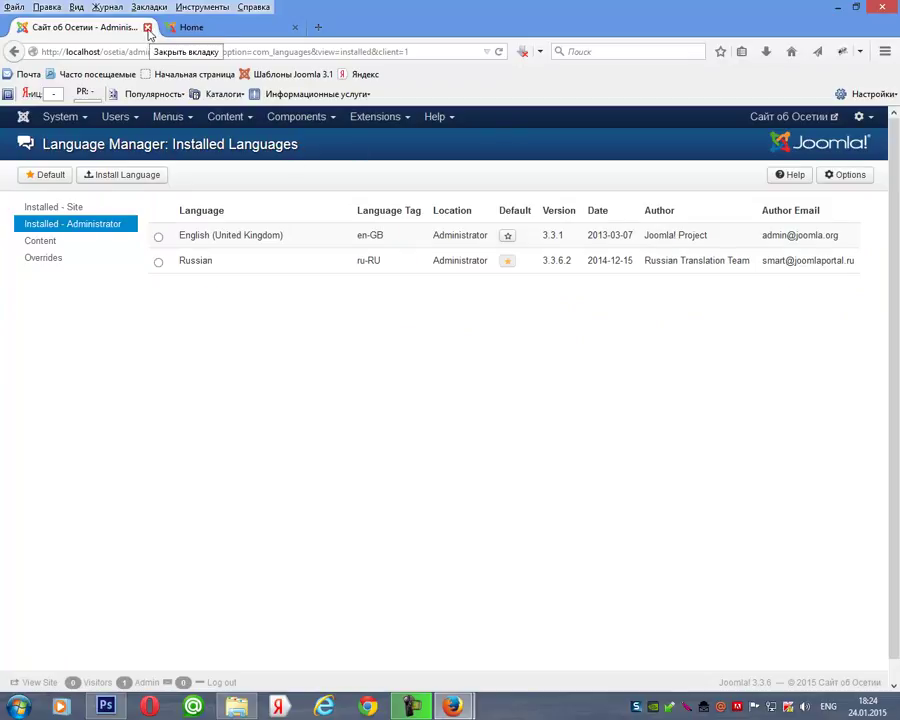
left_click(885, 11)
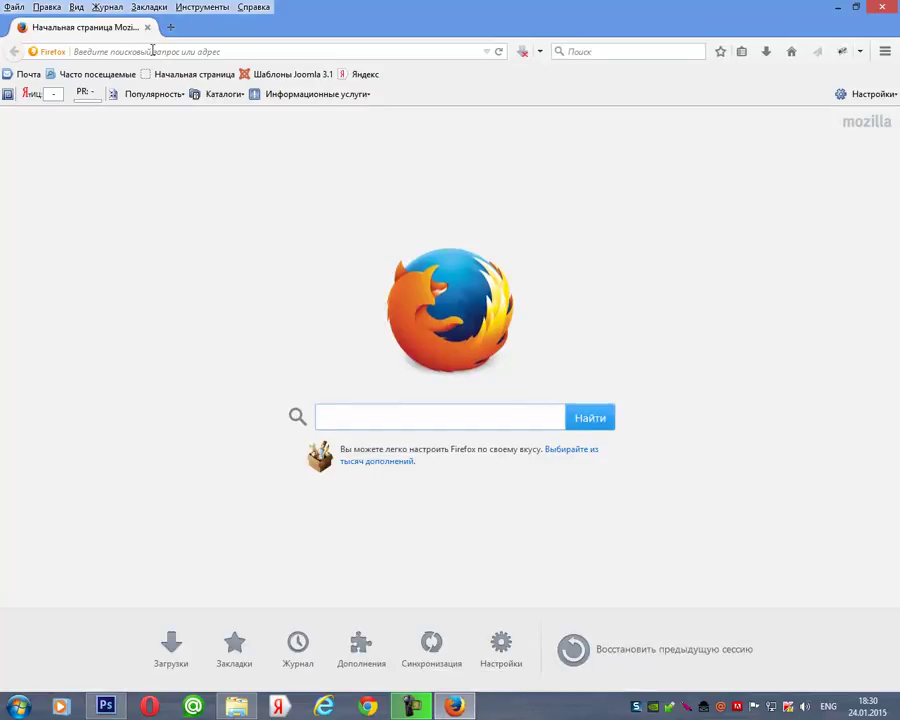
type("o")
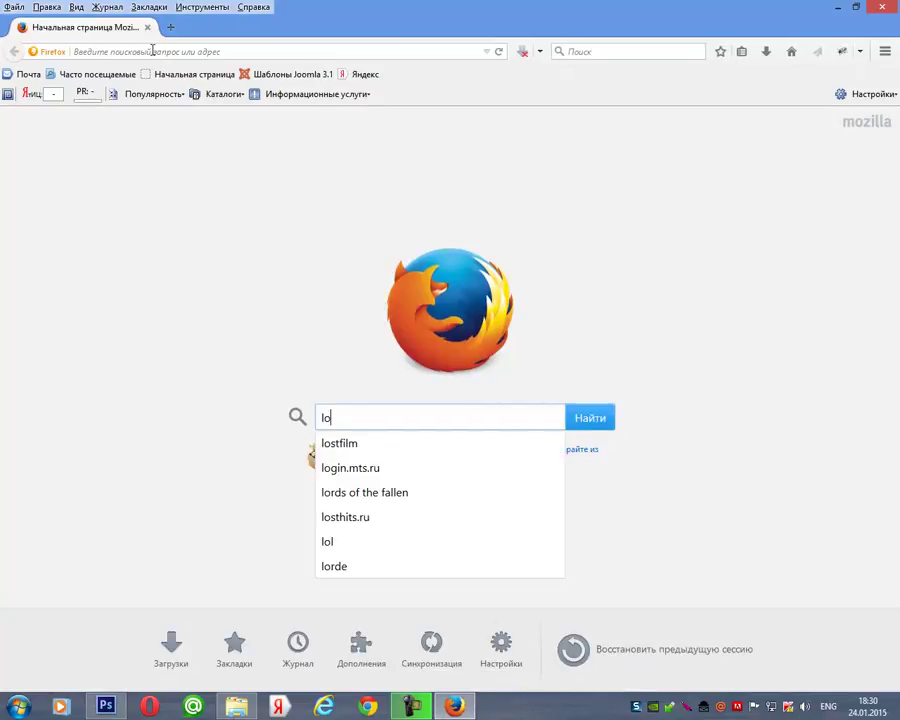
double_click(340, 418)
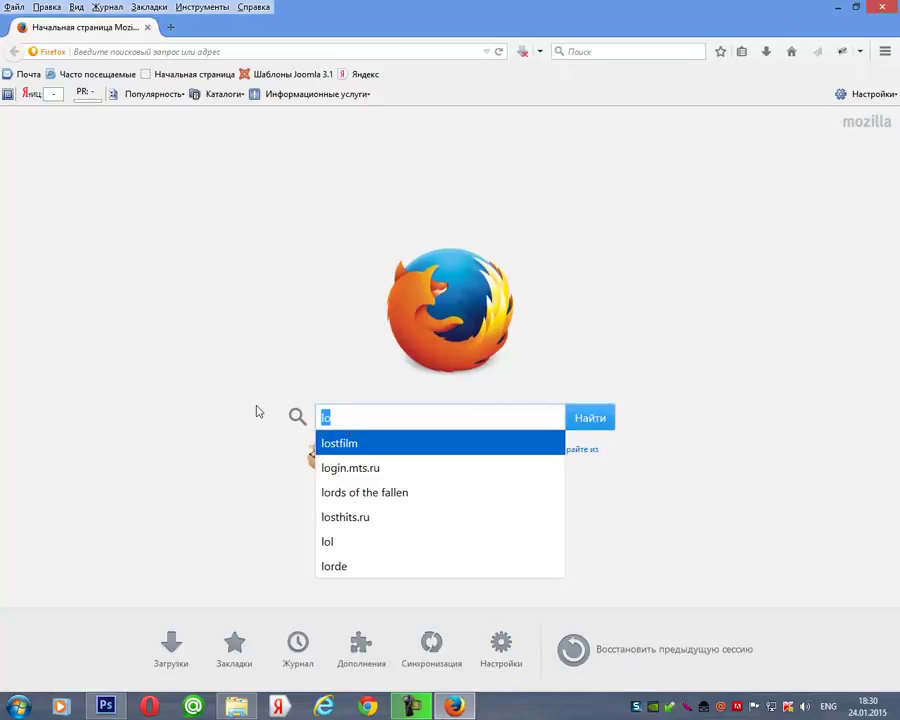
key("BackSpace")
Open the site's administrator login page at localhost/osetia/administrator
left_click(197, 51)
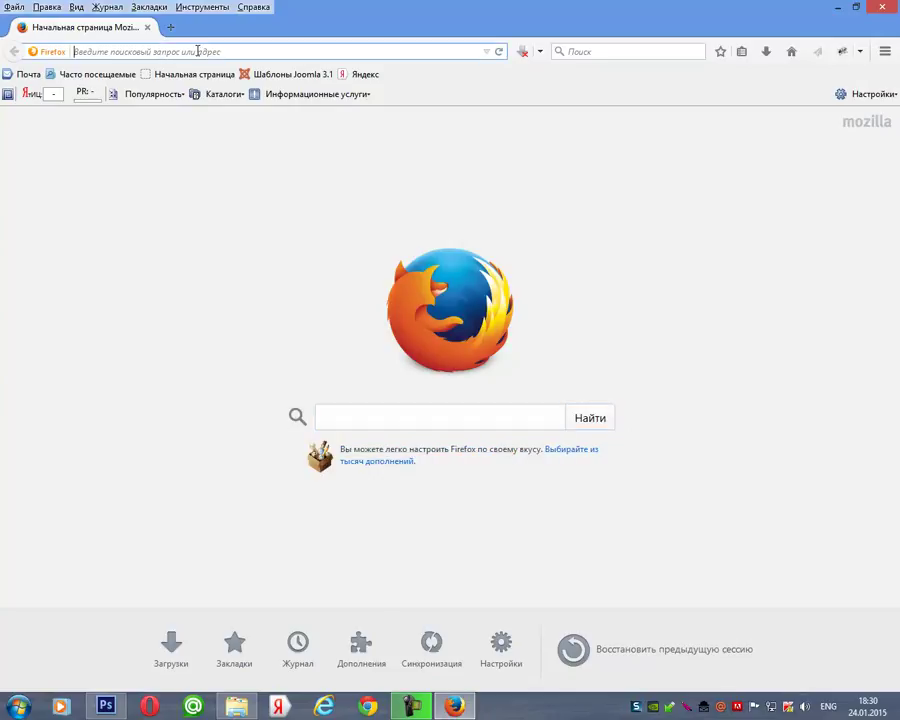
type("localh")
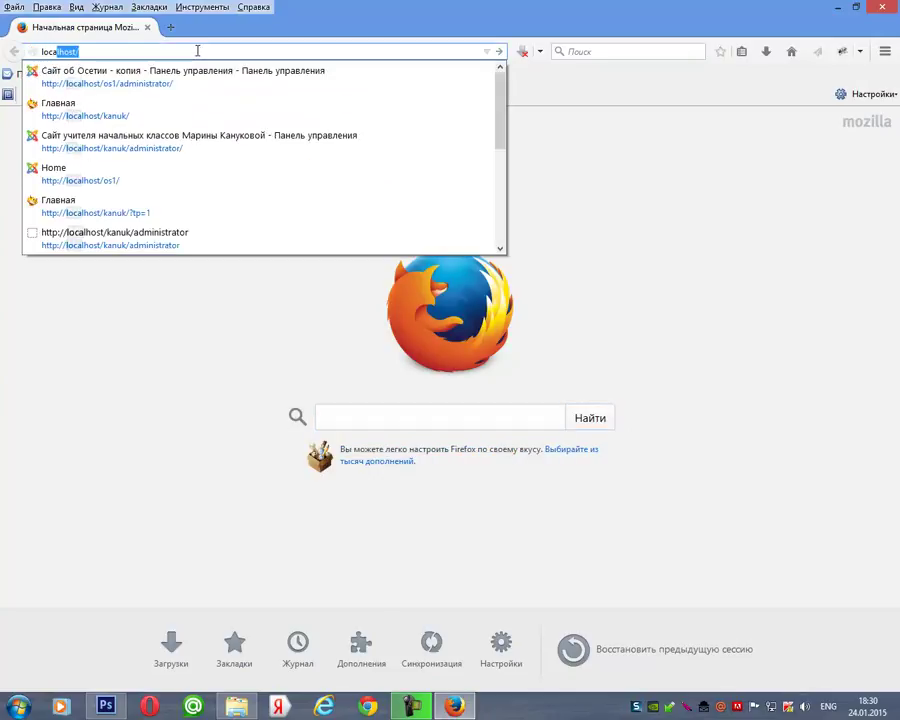
type("ost/")
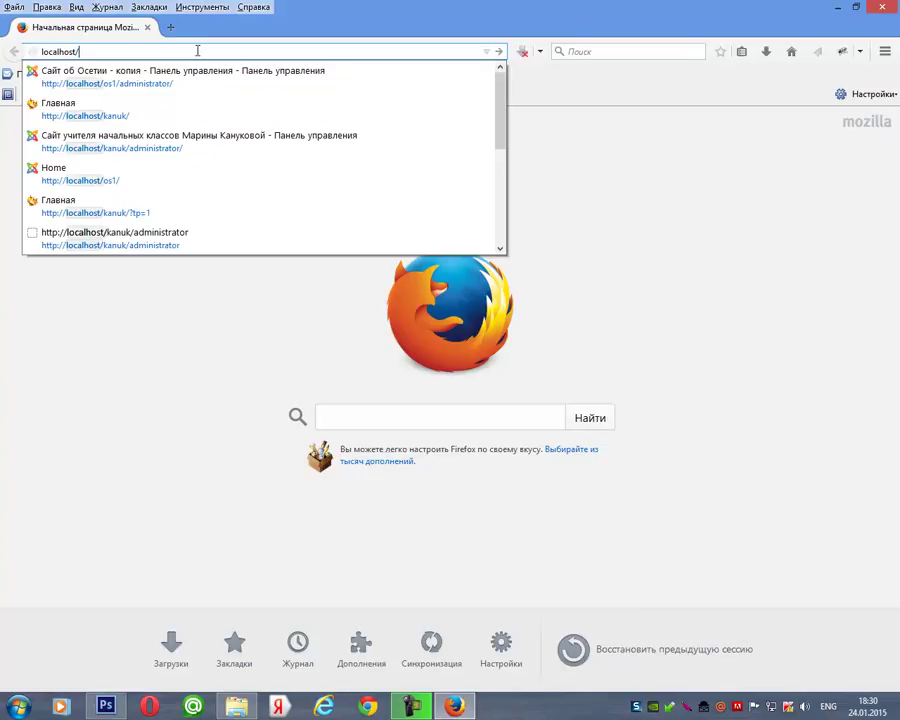
type("os")
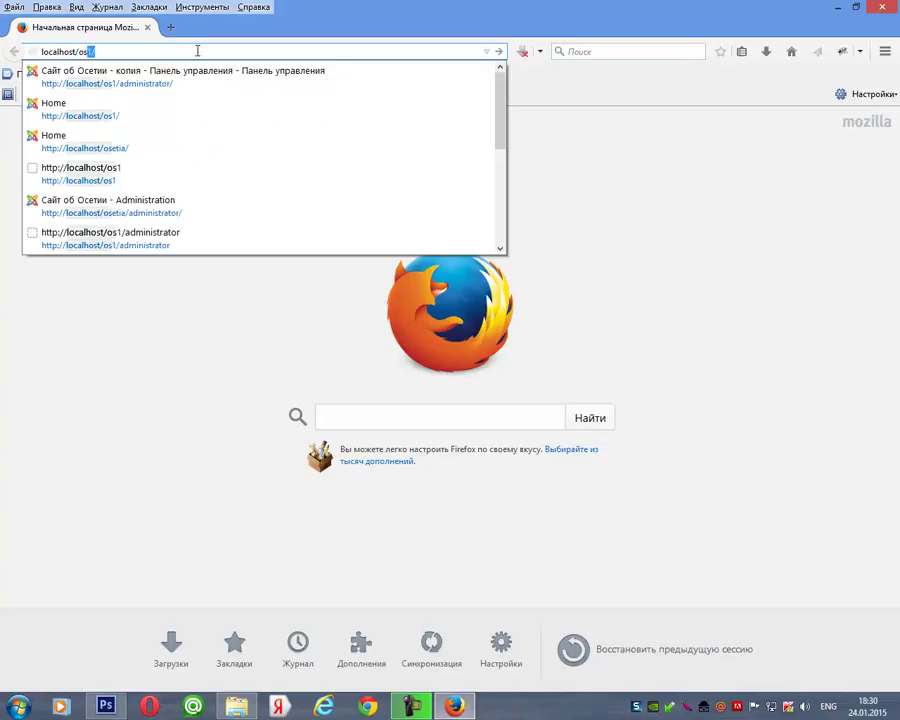
type("etia")
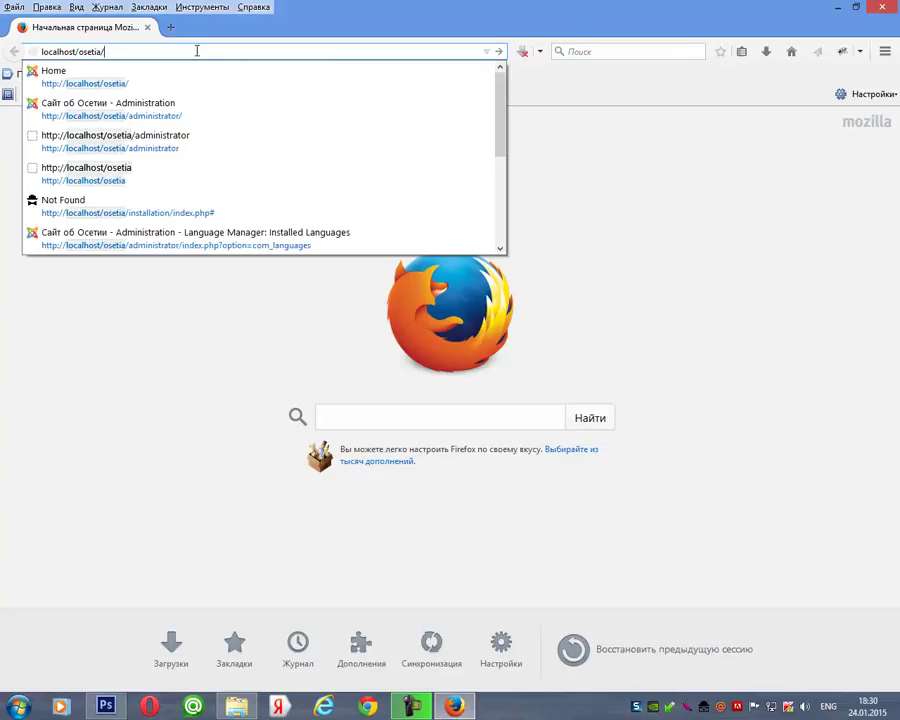
type("/")
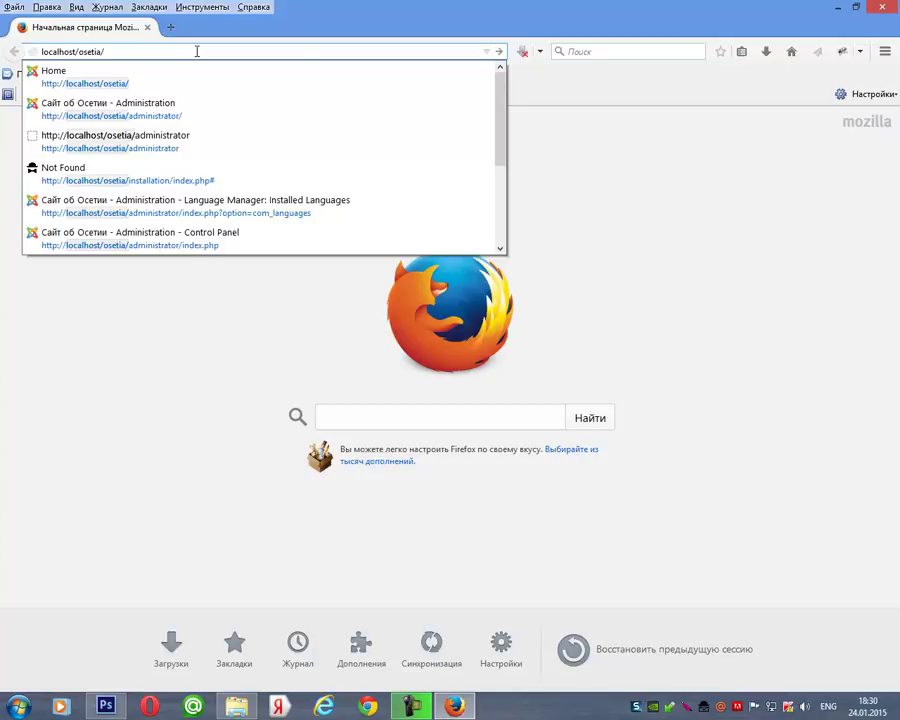
key("Down")
key("Down")
key("Down")
key("Return")
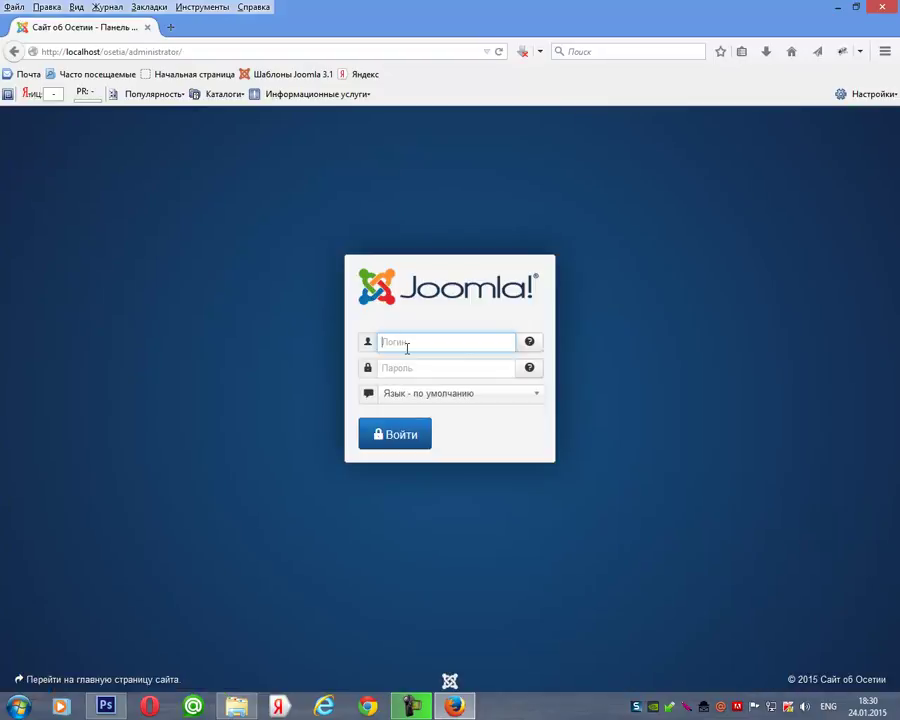
Log in to the administration with the administrator login and account password
type("a")
left_click(410, 362)
left_click(390, 433)
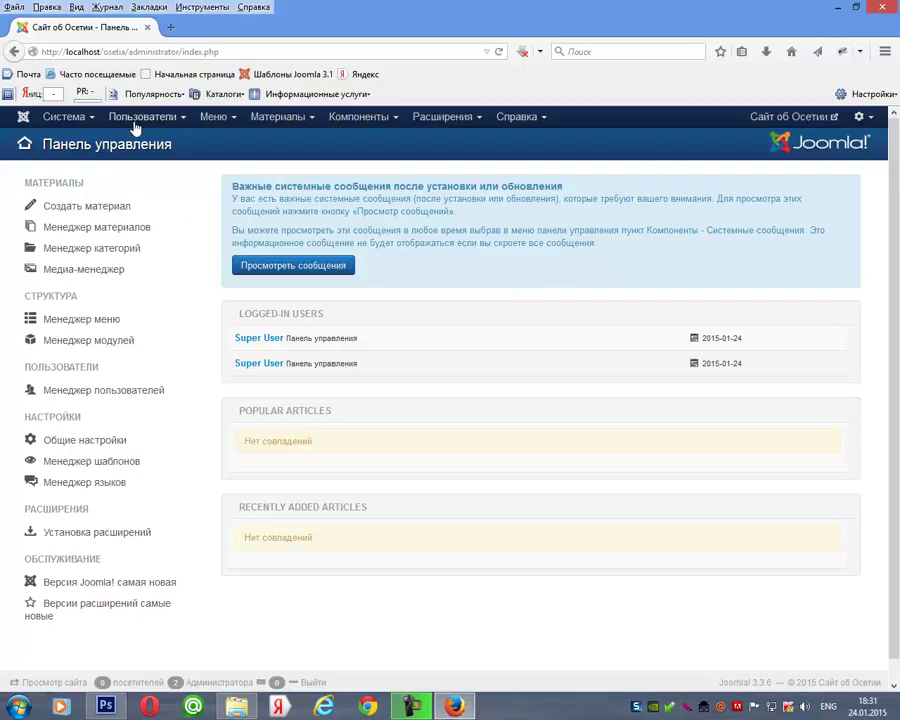
Open the system settings (Система) of the global configuration and examine the log folder path
left_click(90, 122)
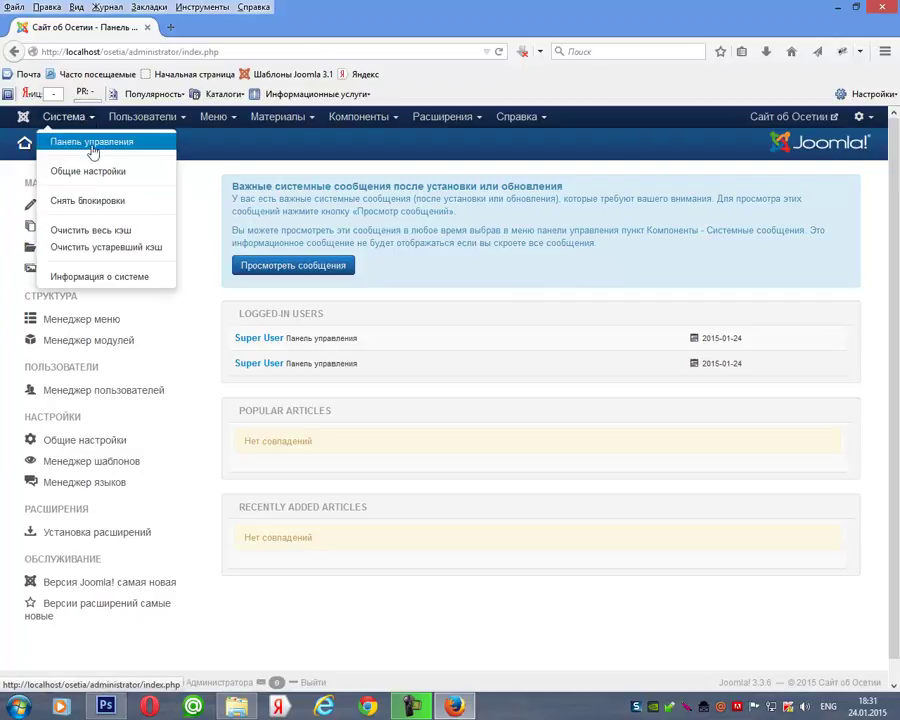
left_click(137, 172)
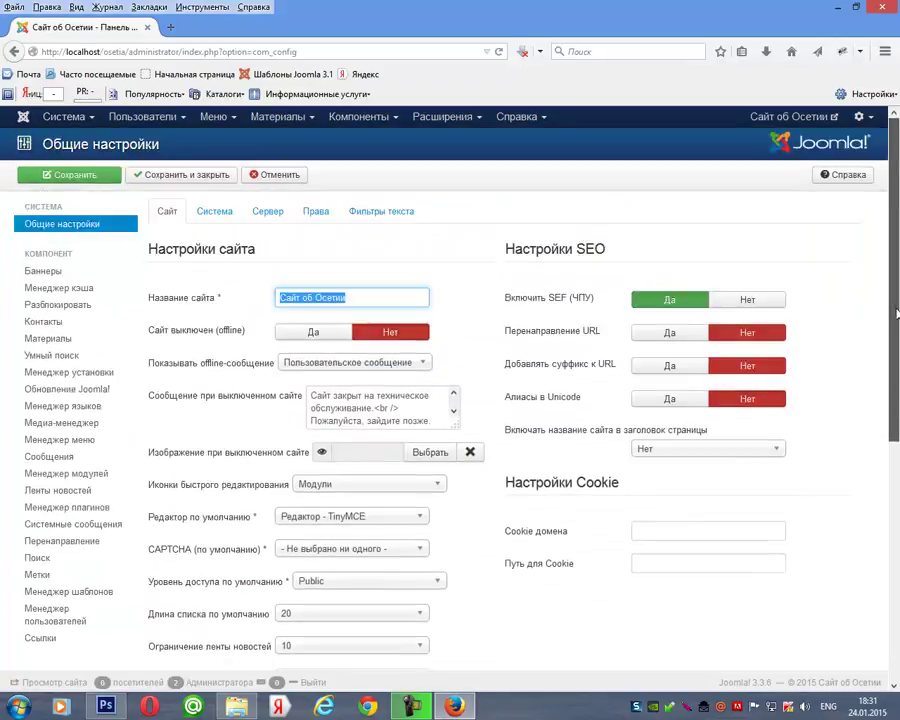
left_click(212, 210)
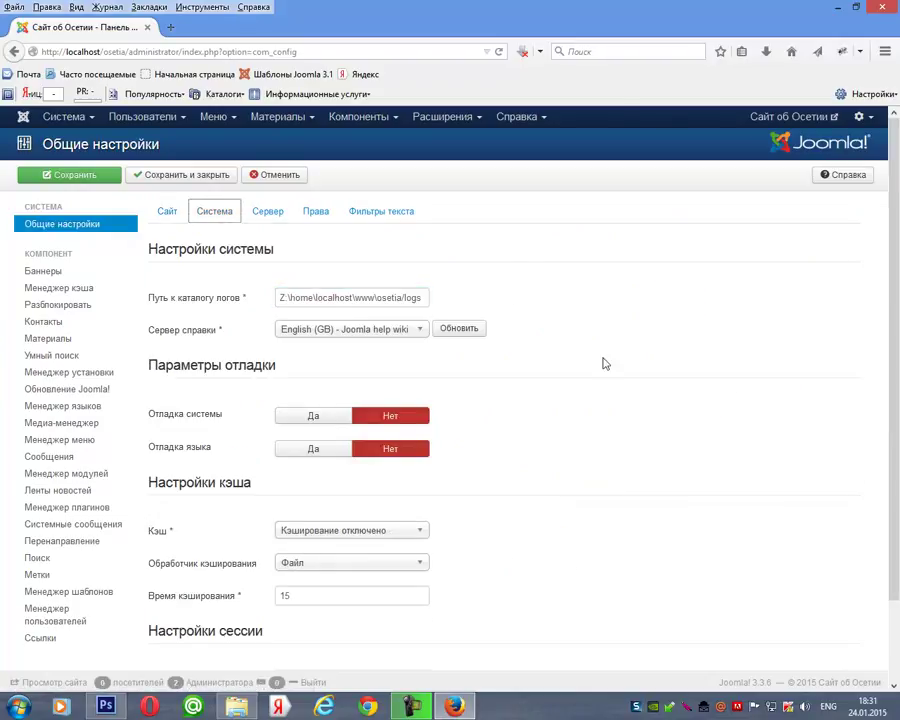
left_click_drag(281, 298, 445, 302)
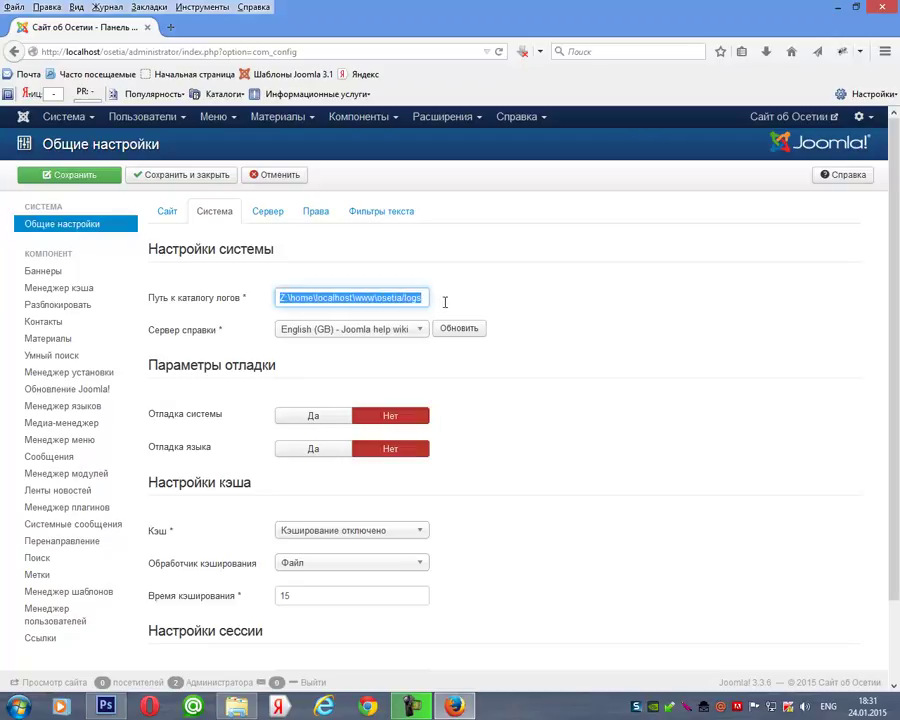
left_click(404, 297)
left_click_drag(403, 297, 242, 301)
scroll(894, 333, "down", 2)
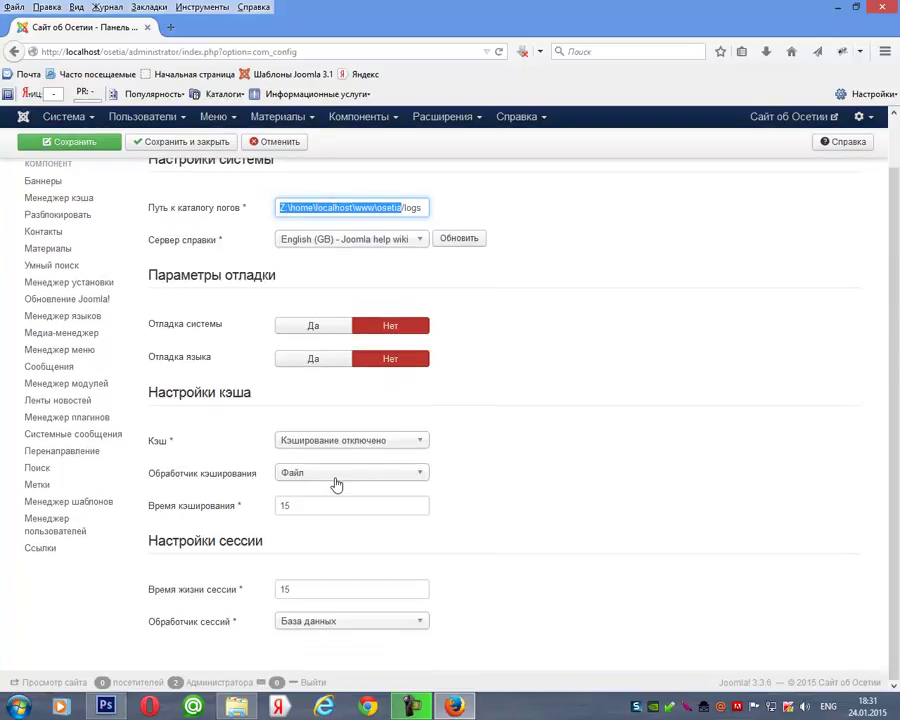
Set the session lifetime (Время жизни сессии) to 25 and save the configuration
mouse_move(201, 594)
left_click_drag(303, 589, 262, 591)
mouse_move(232, 597)
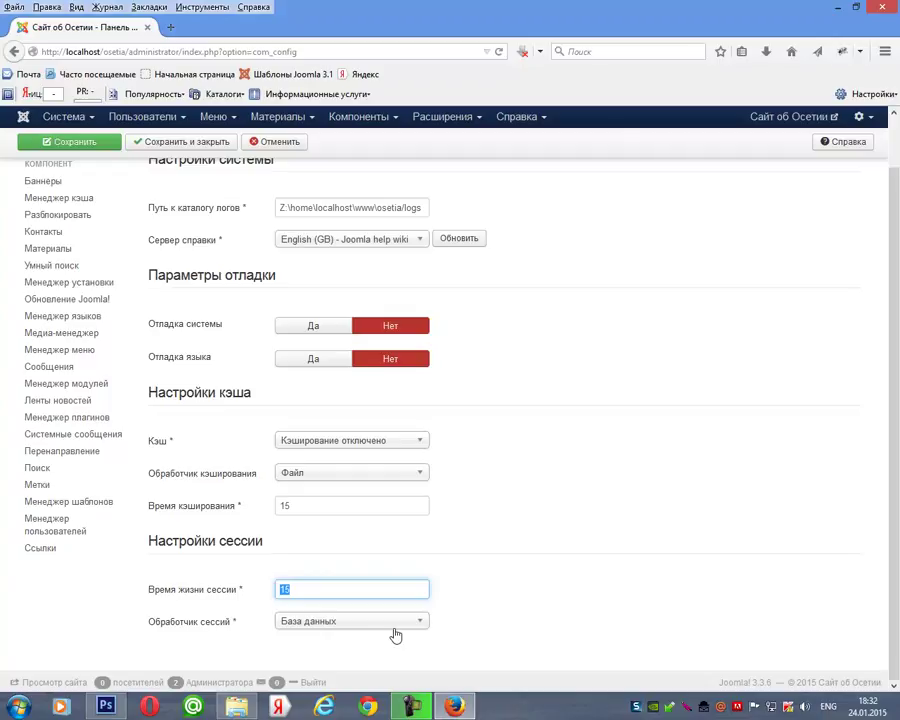
type("2")
left_click(440, 587)
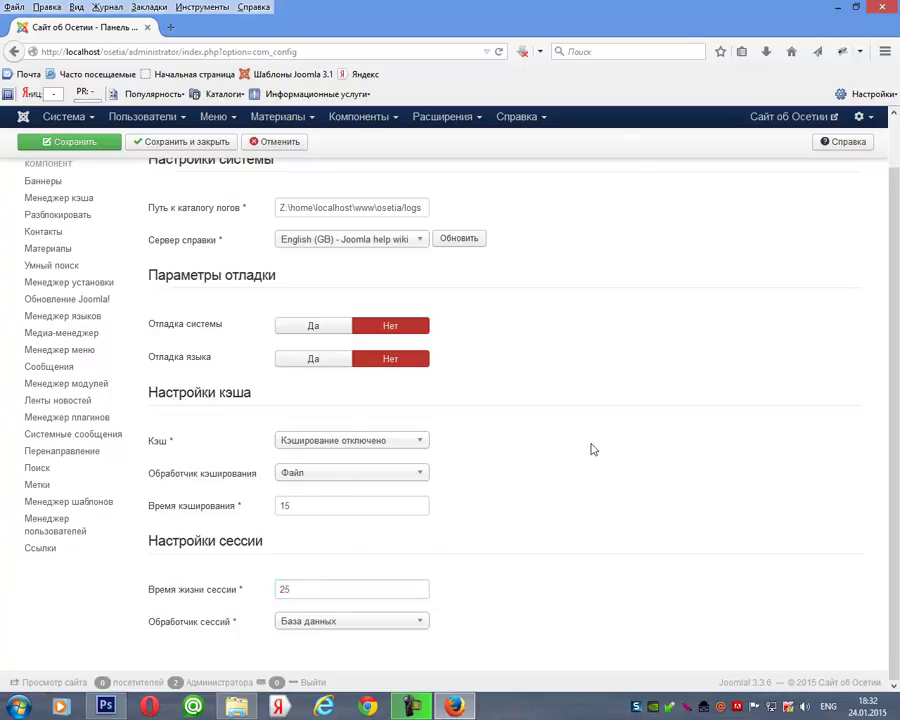
scroll(884, 330, "up", 2)
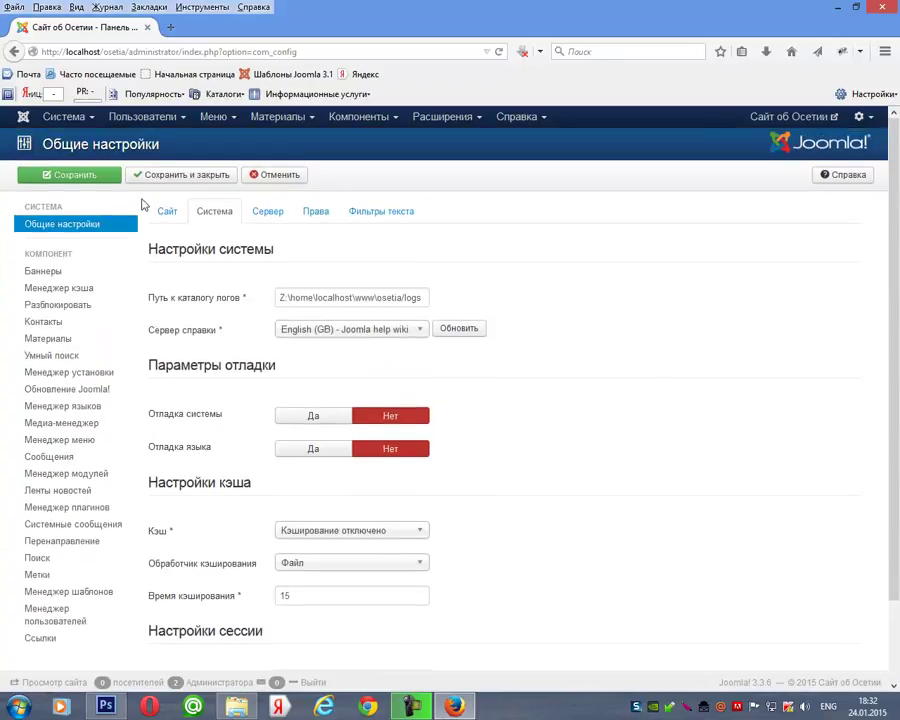
left_click(66, 178)
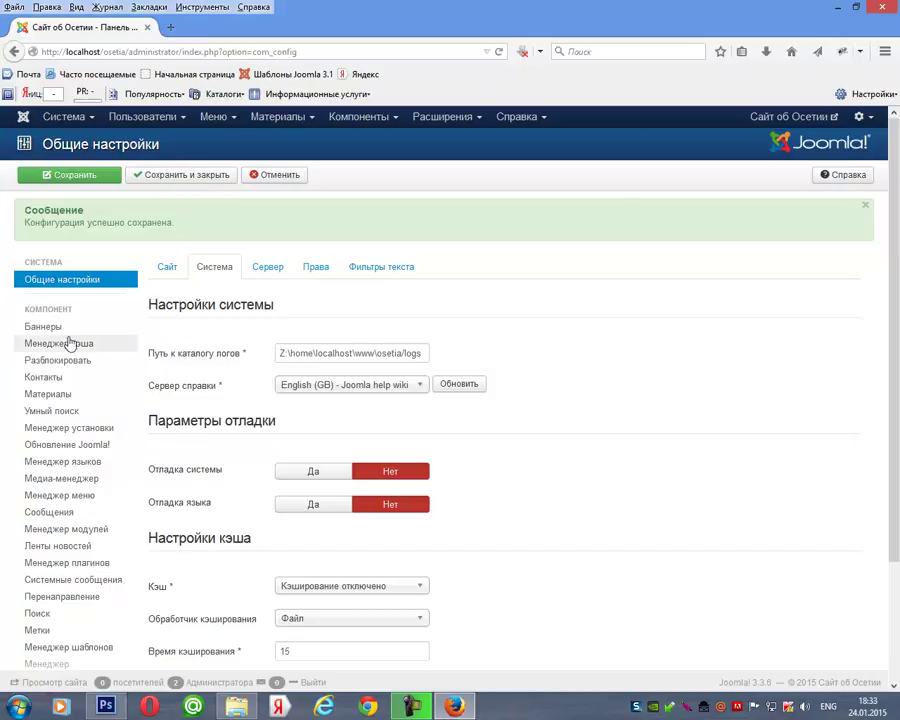
scroll(68, 343, "down", 2)
scroll(68, 343, "down", 1)
scroll(68, 336, "up", 3)
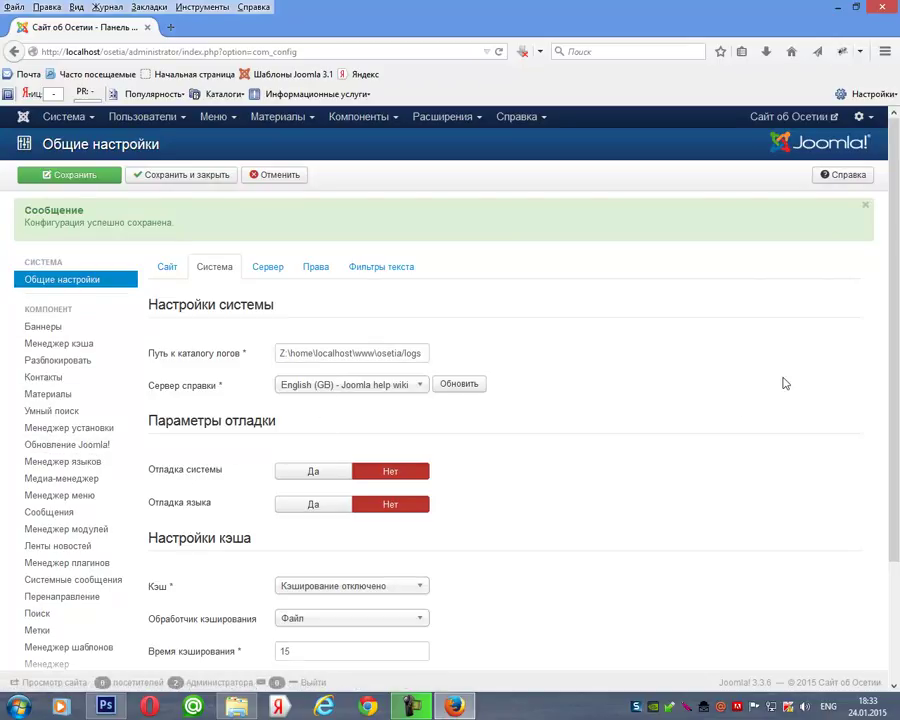
scroll(884, 279, "down", 2)
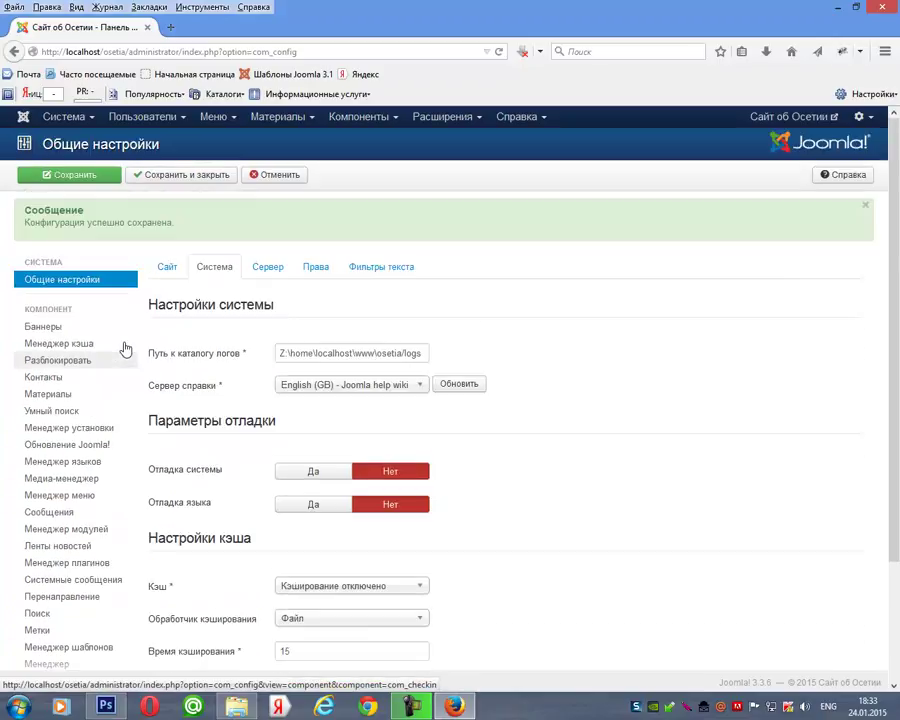
Return to the control panel and open the article manager (Менеджер материалов) from its quick links
left_click(58, 121)
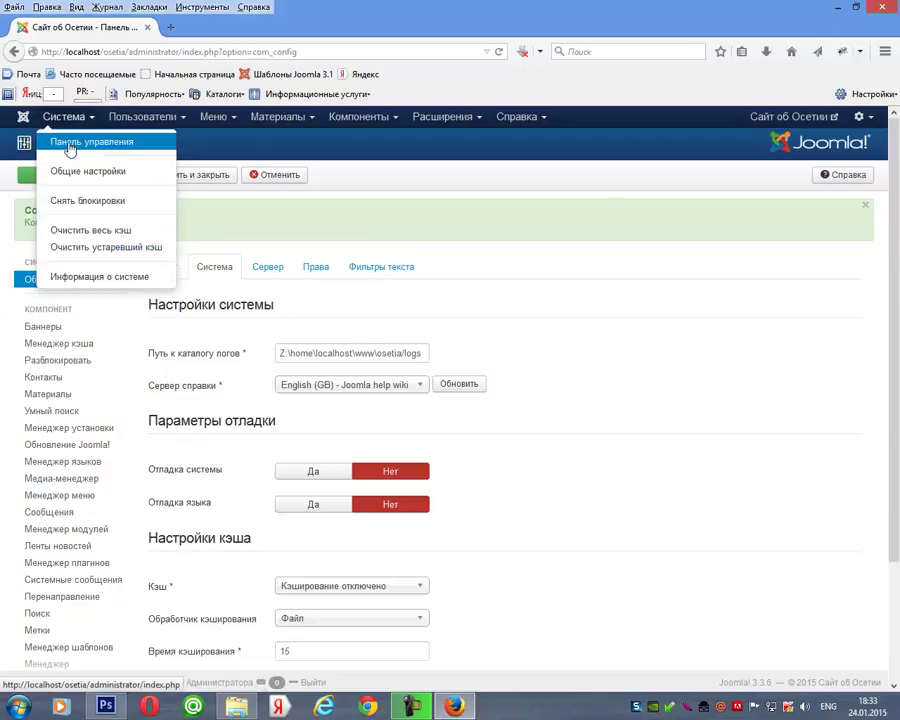
left_click(70, 143)
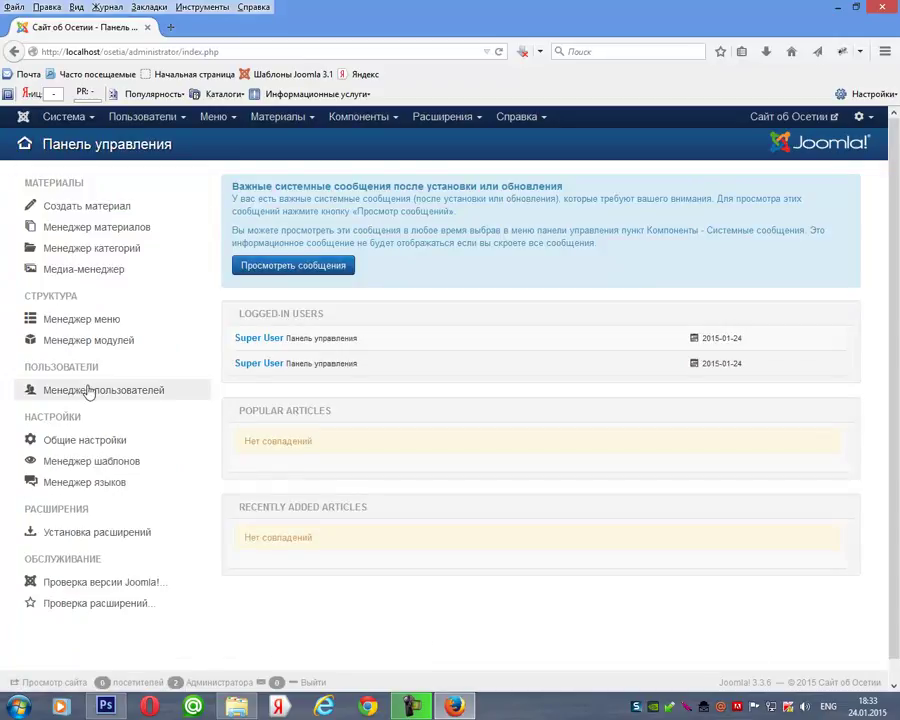
left_click(298, 118)
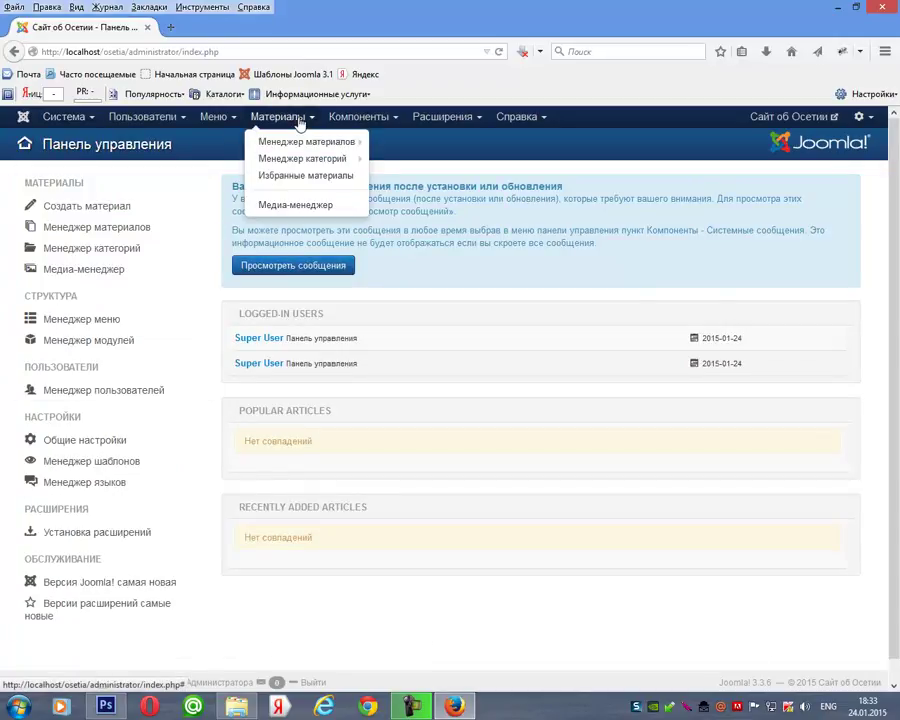
mouse_move(293, 145)
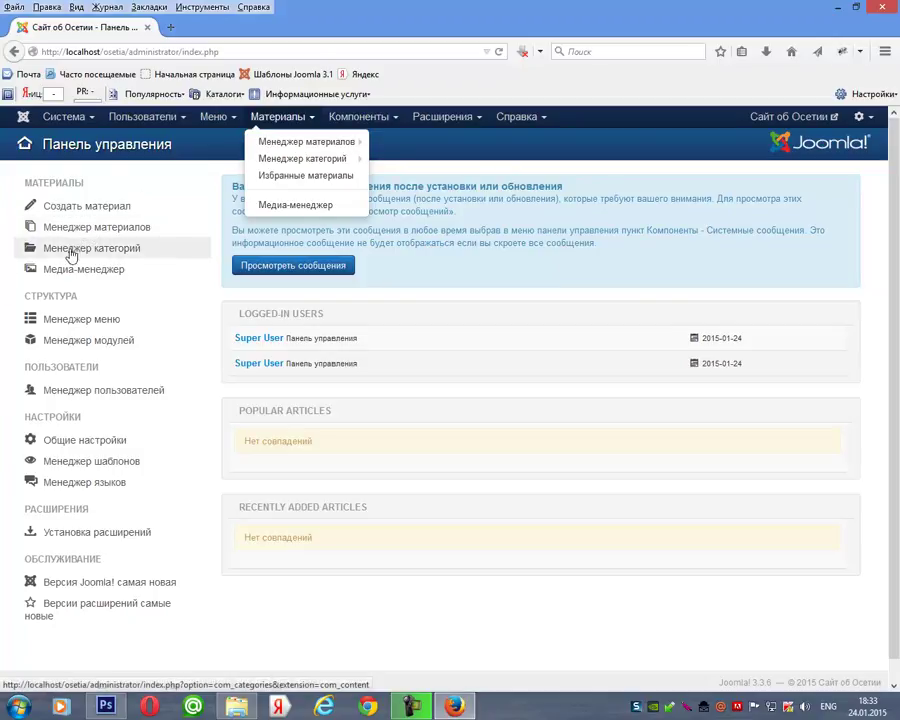
left_click(77, 234)
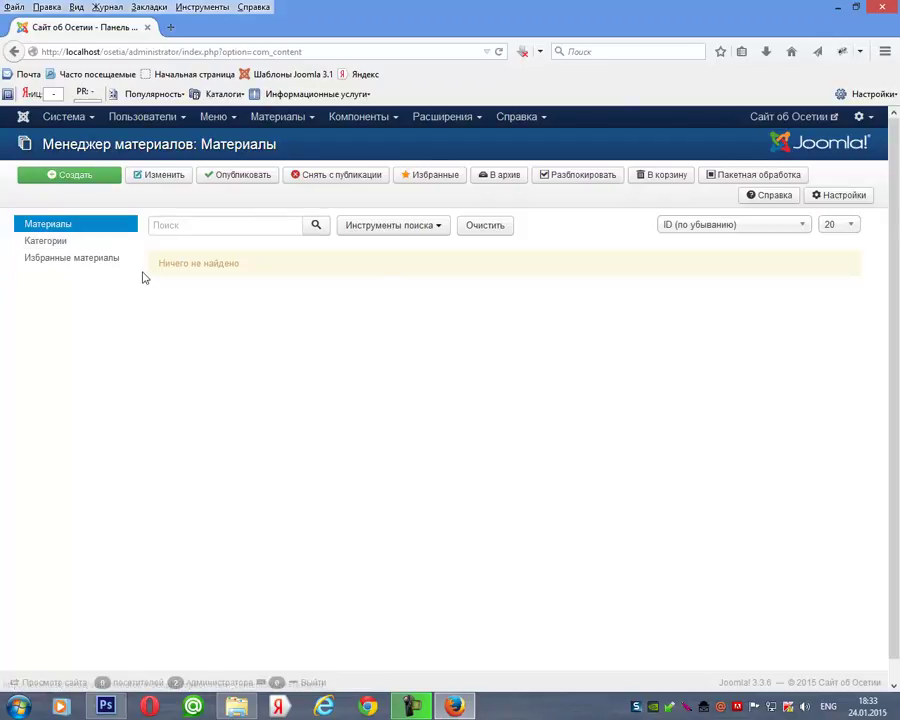
View the list of all menus in the menu manager (Менеджер меню) and return to the control panel
left_click(215, 118)
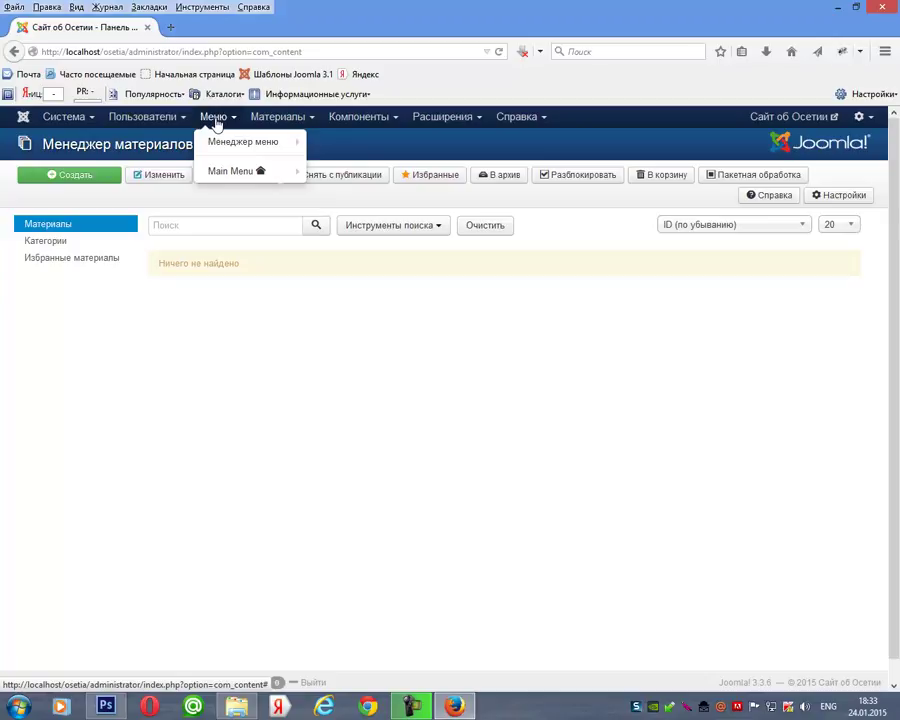
mouse_move(221, 147)
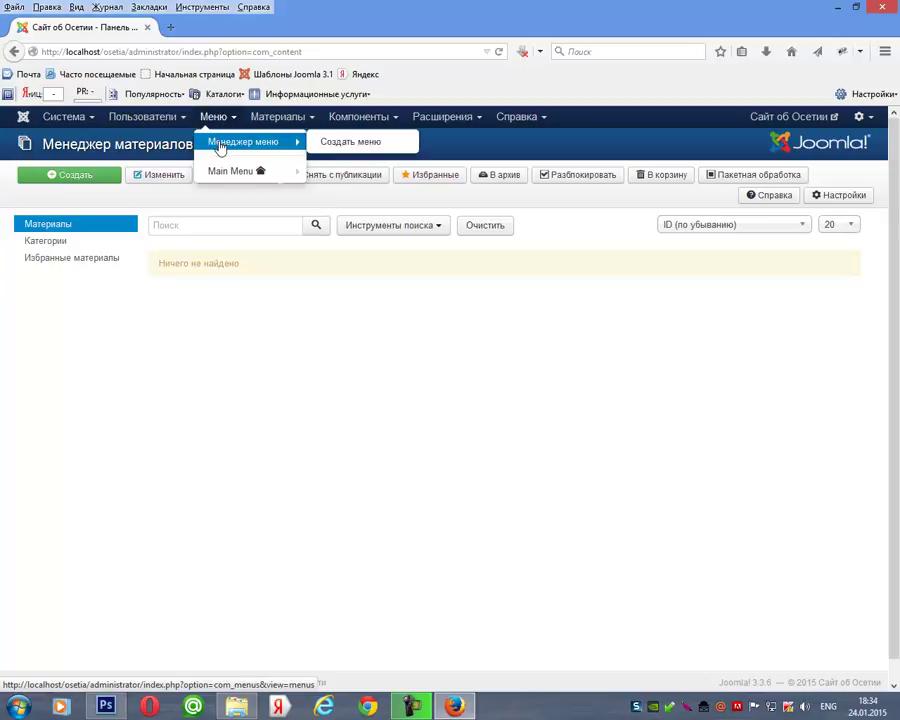
left_click(221, 146)
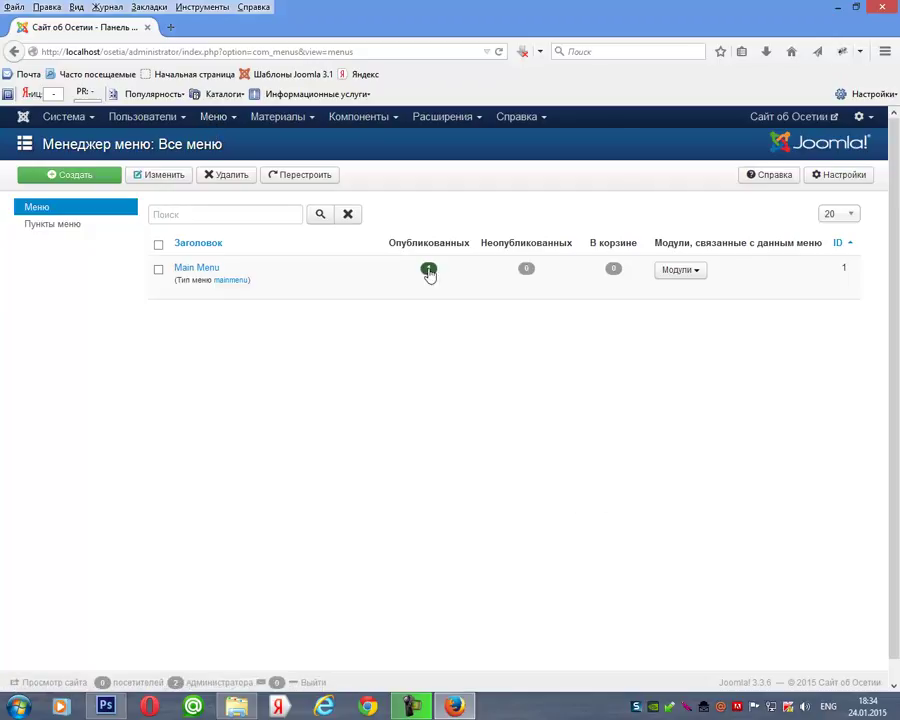
left_click(25, 119)
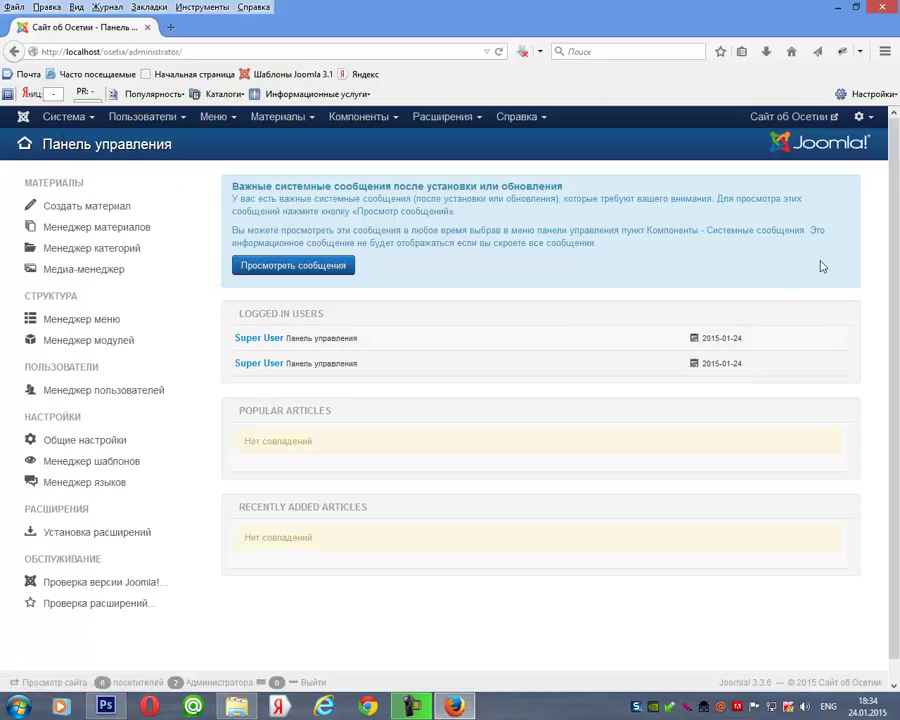
Log out of the site administration and close the browser
left_click(870, 118)
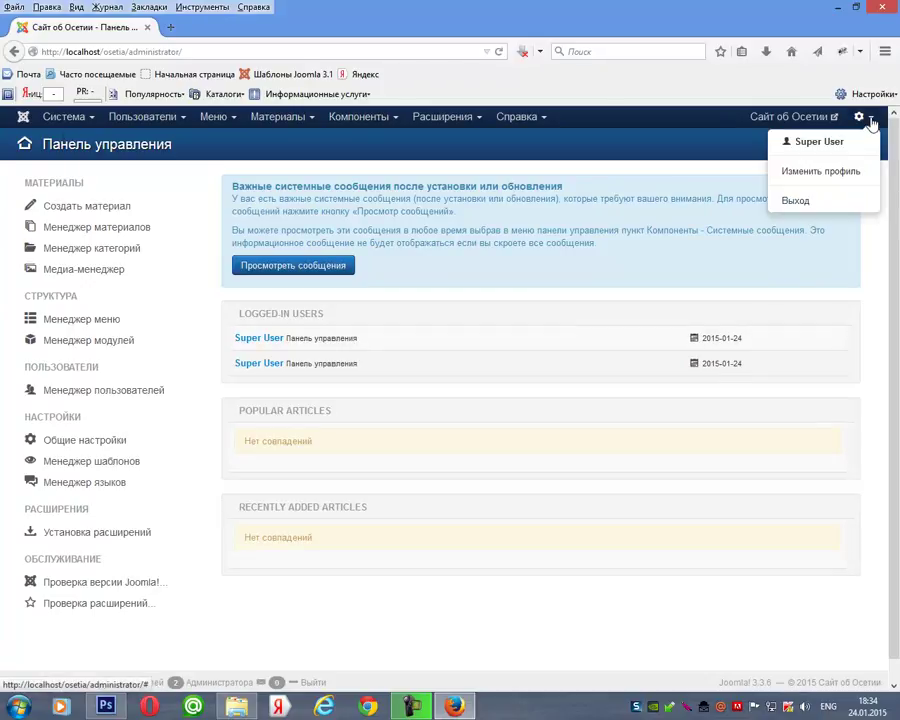
left_click(798, 201)
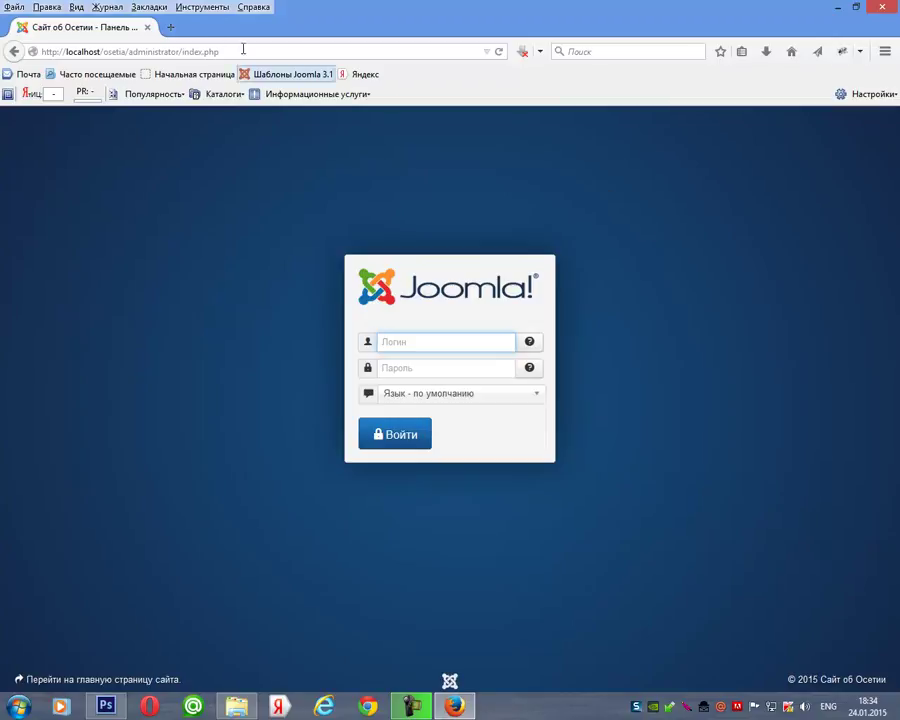
left_click(884, 11)
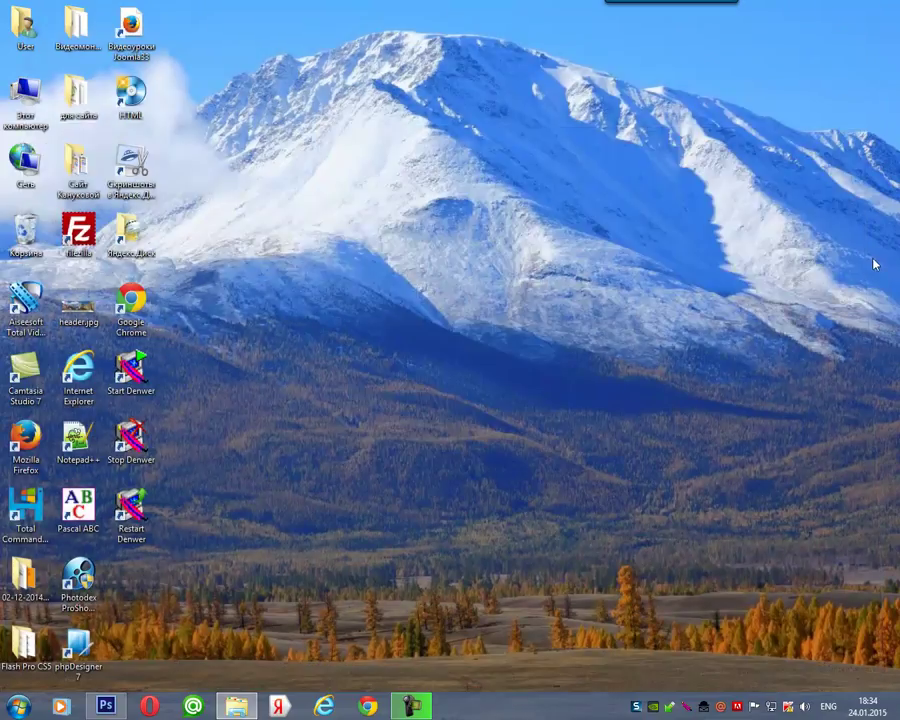